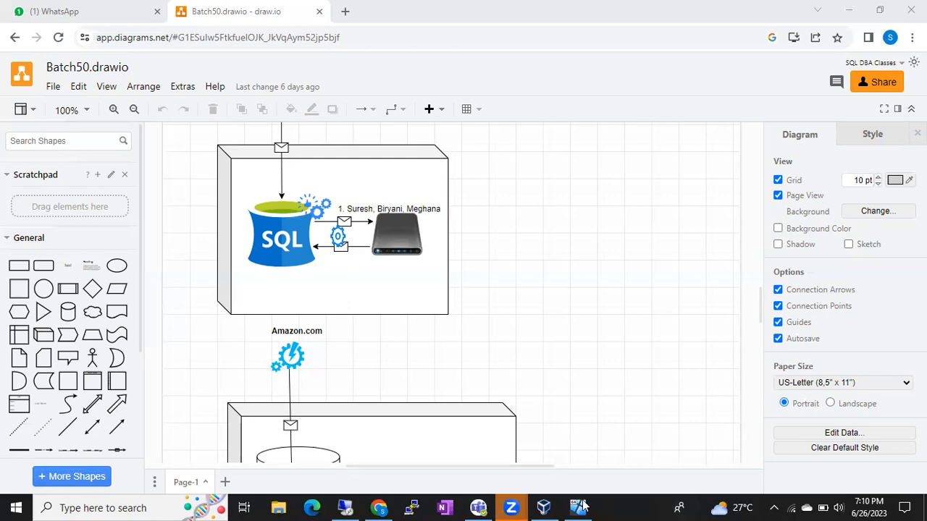
# Switch to the remote server, start SQL Server Management Studio 19, and connect to the local Database Engine with Windows Authentication
pyautogui.click(346, 507)
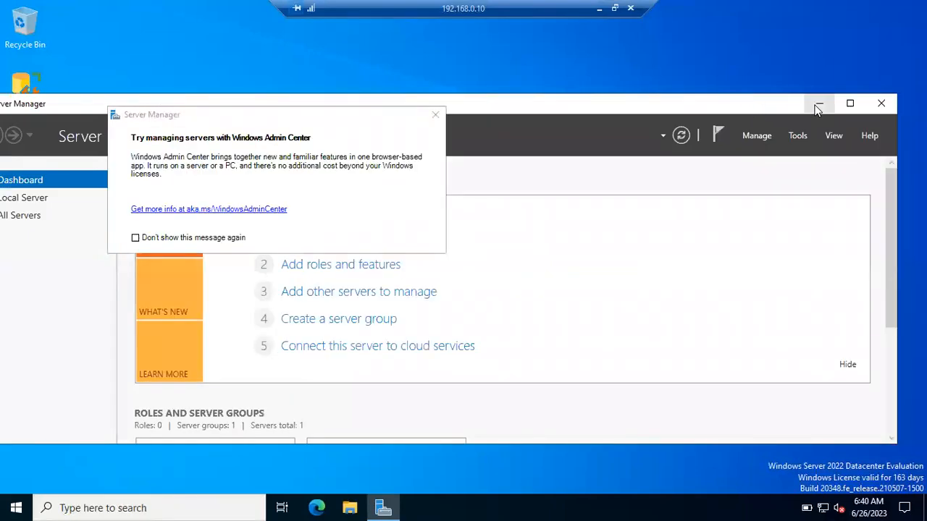
pyautogui.click(818, 105)
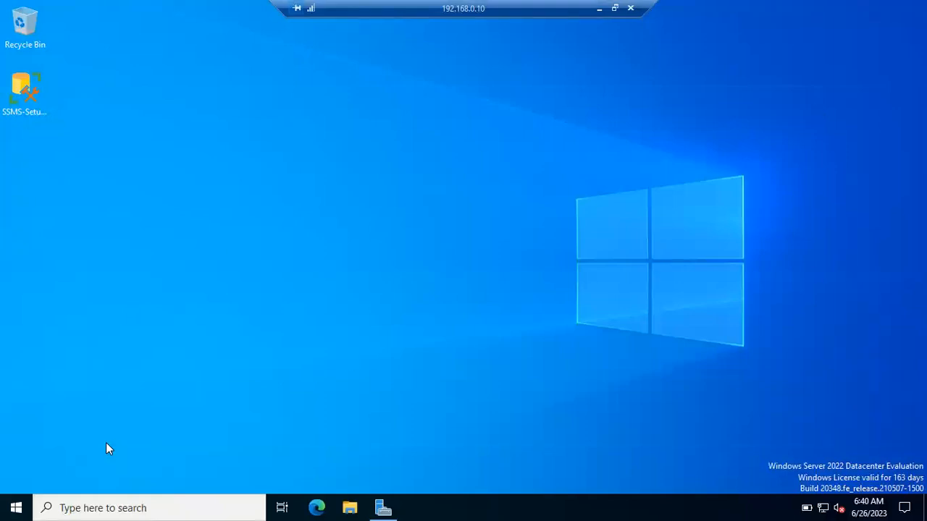
pyautogui.click(17, 507)
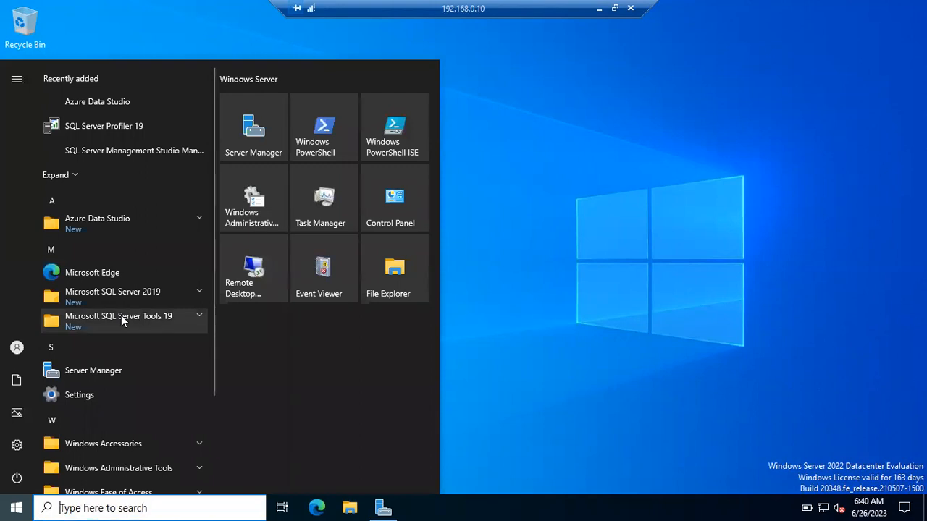
pyautogui.click(191, 318)
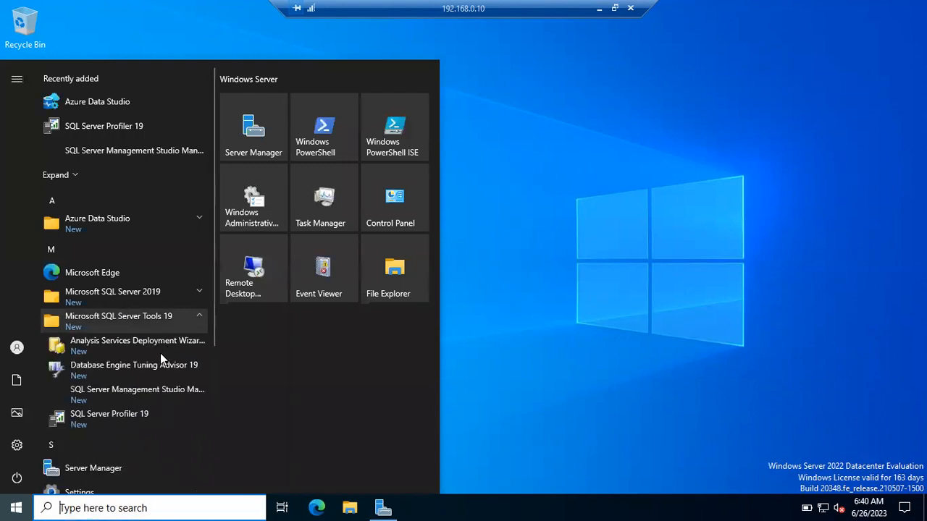
pyautogui.click(136, 395)
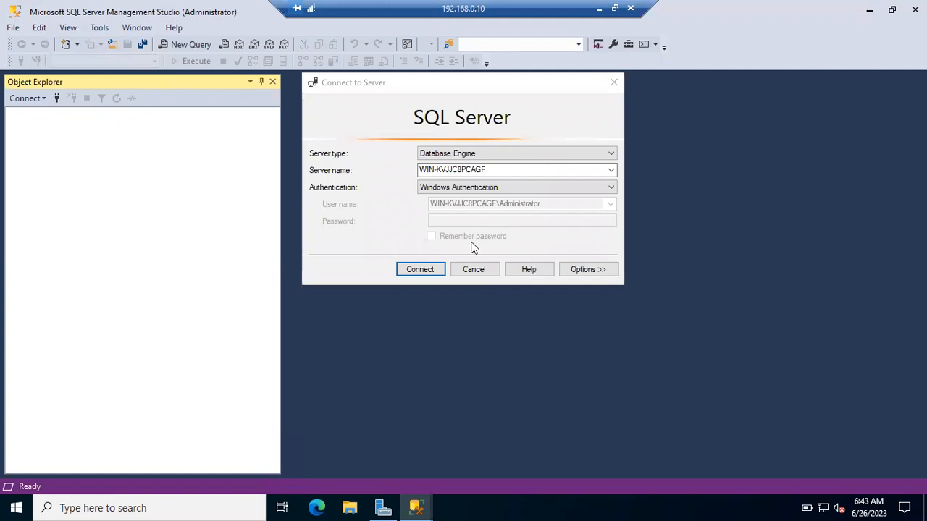
pyautogui.click(420, 270)
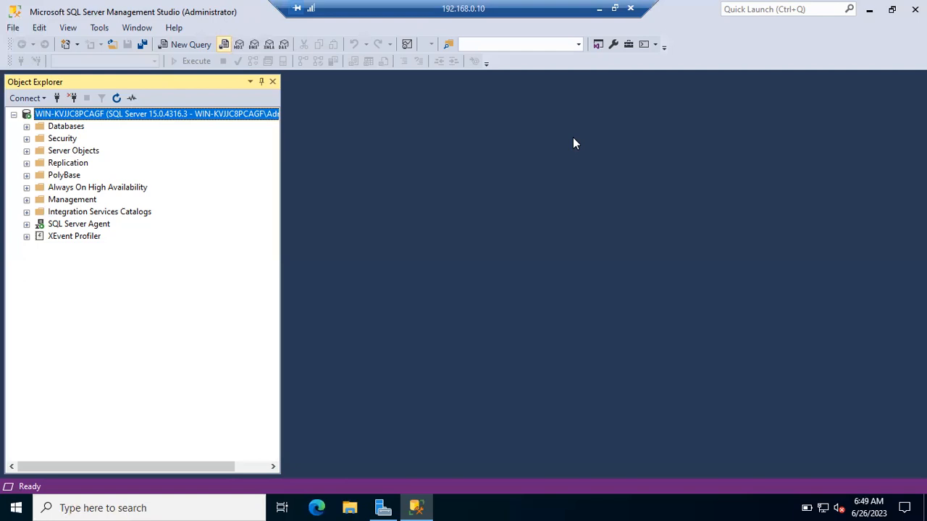
pyautogui.press('super+e')
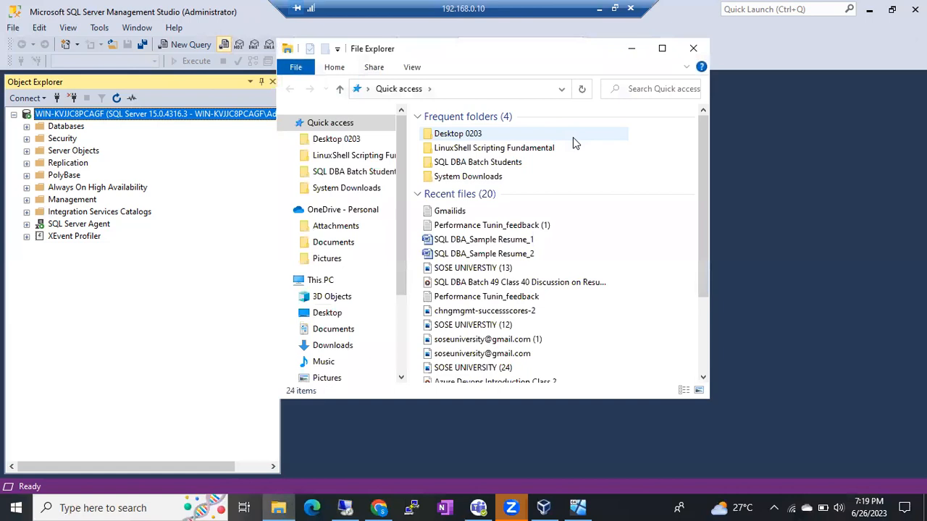
pyautogui.click(692, 48)
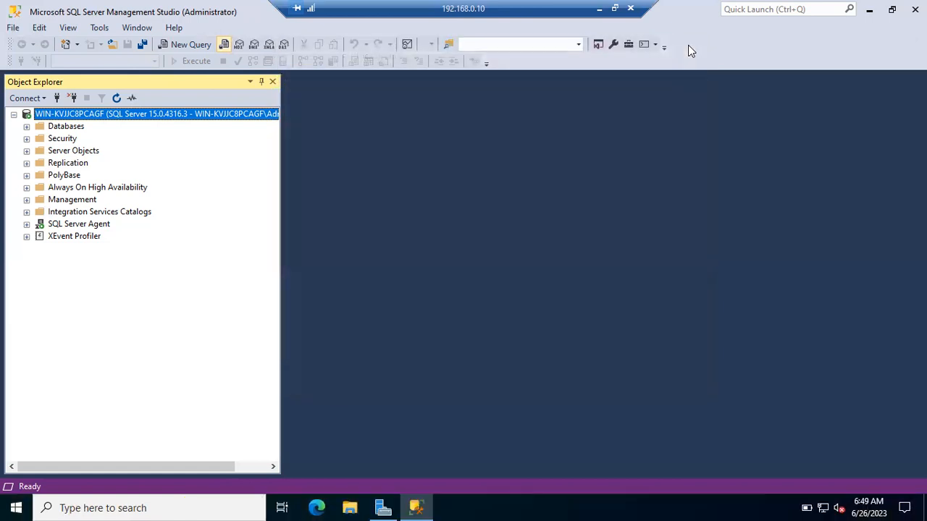
pyautogui.click(16, 507)
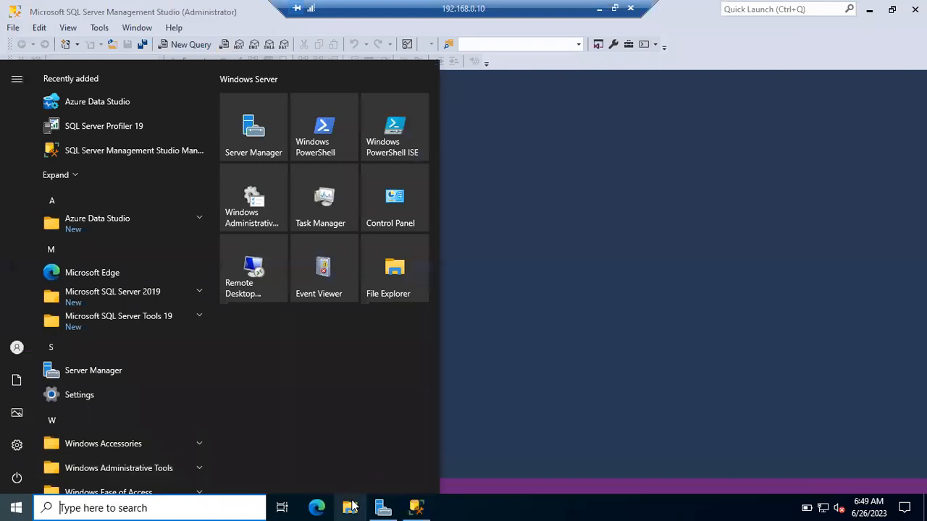
pyautogui.click(607, 327)
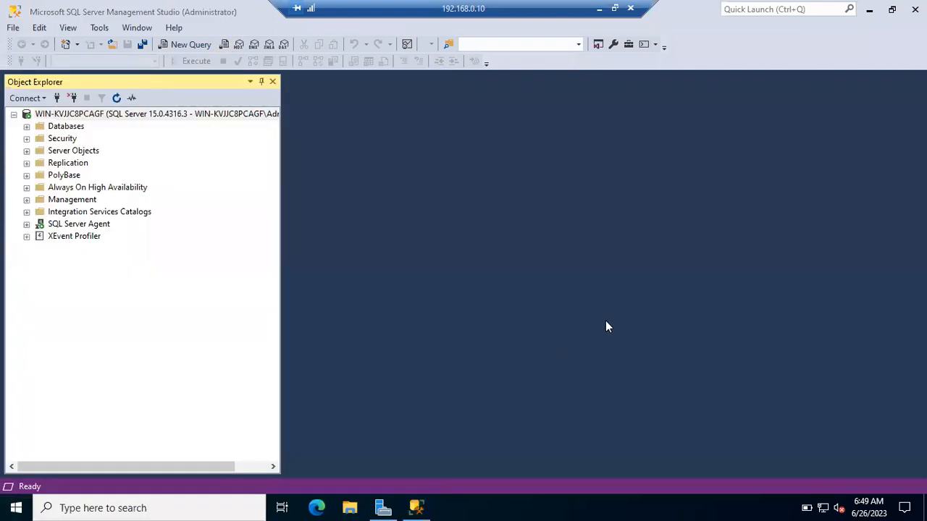
# In File Explorer on the remote server, browse to C:\Program Files\Microsoft SQL Server\MSSQL15.MSSQLSERVER\MSSQL to view the instance's folders
pyautogui.press('super+e')
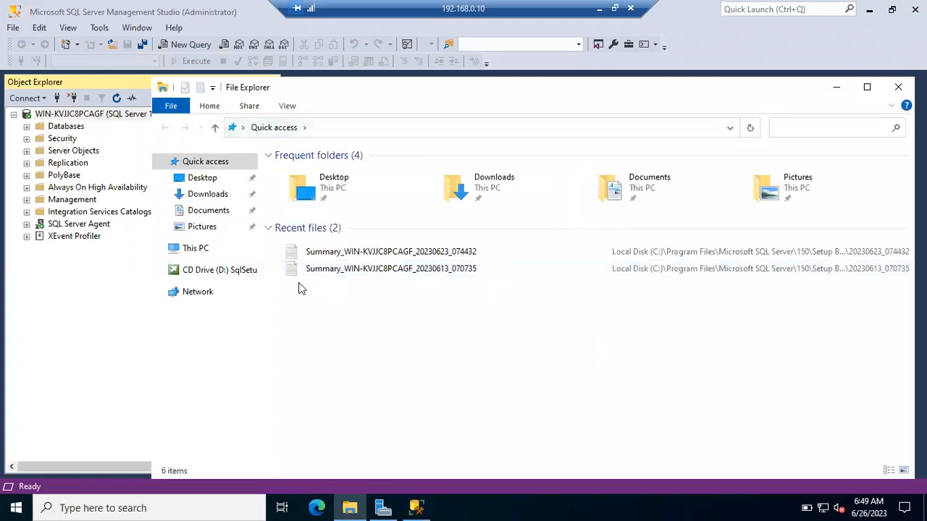
pyautogui.click(211, 252)
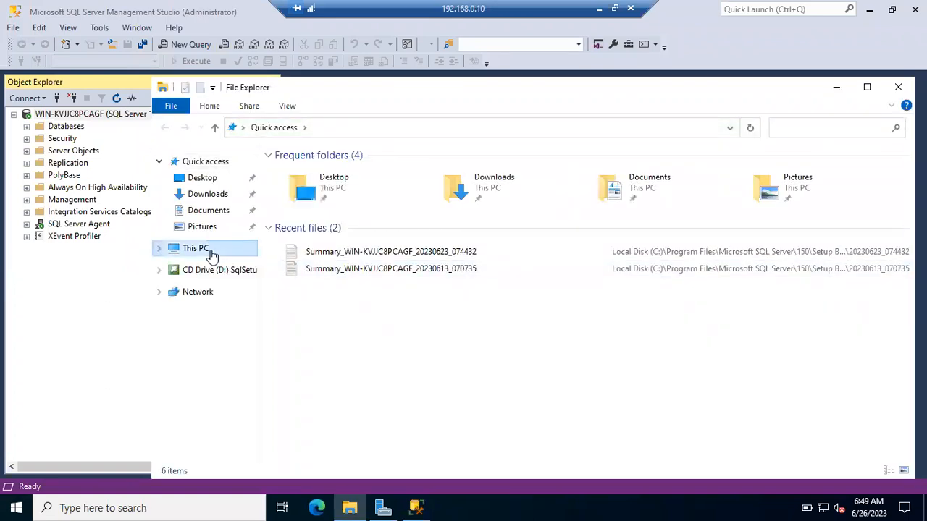
pyautogui.doubleClick(369, 313)
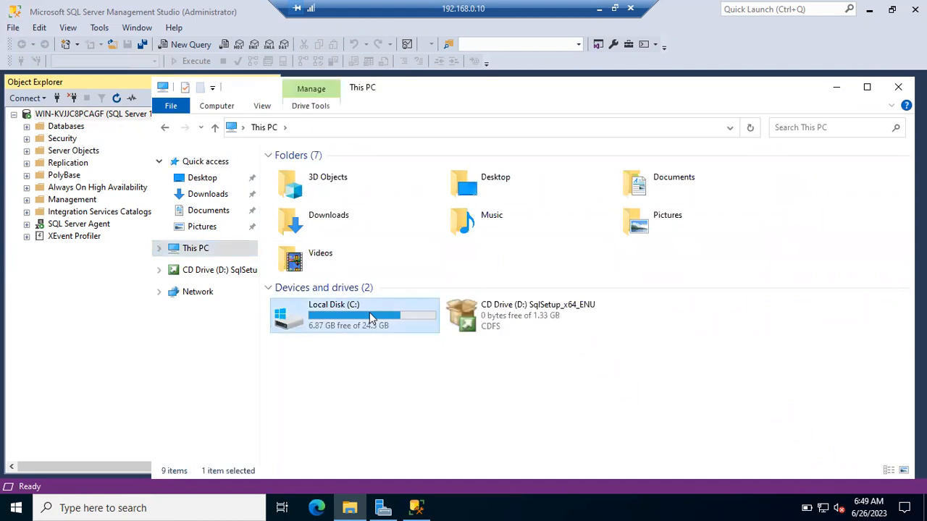
pyautogui.doubleClick(313, 201)
pyautogui.doubleClick(324, 243)
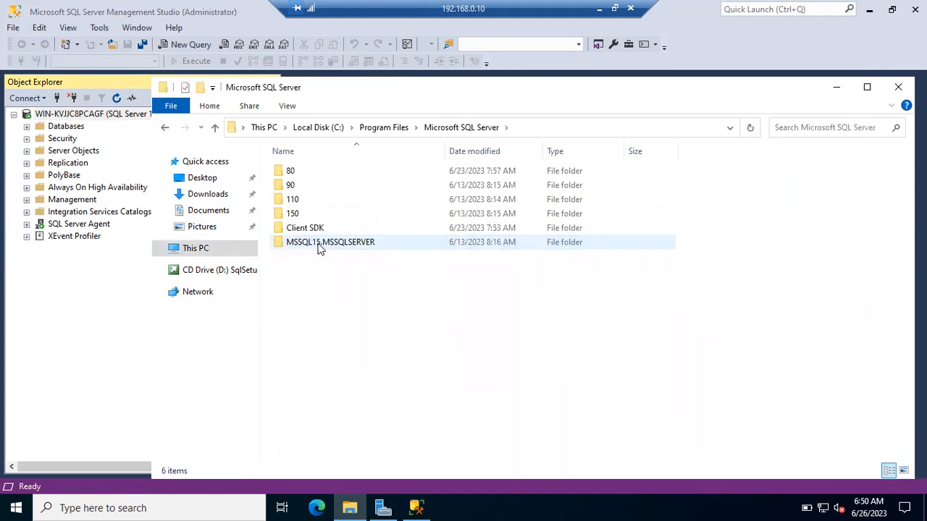
pyautogui.doubleClick(319, 246)
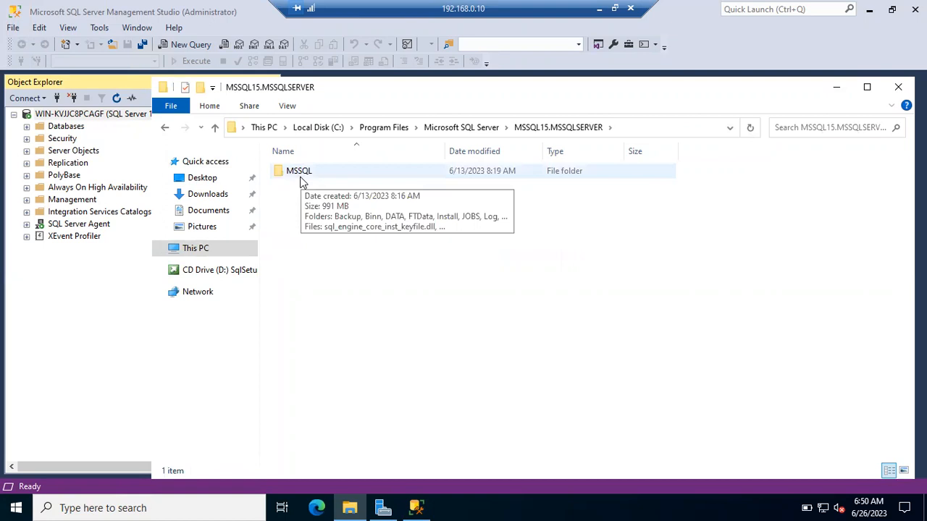
pyautogui.doubleClick(300, 176)
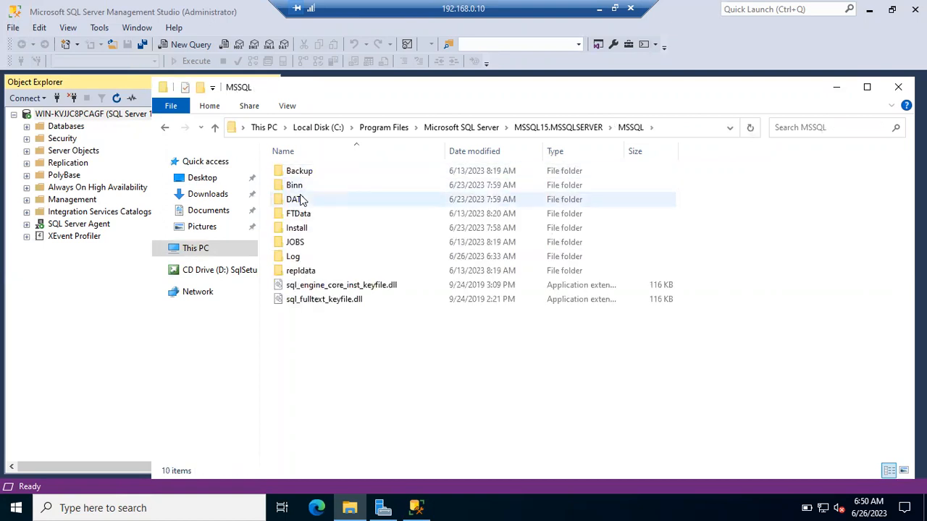
# Go back up to the Microsoft SQL Server folder and open the setup logs in 150\Setup Bootstrap\Log
pyautogui.click(522, 131)
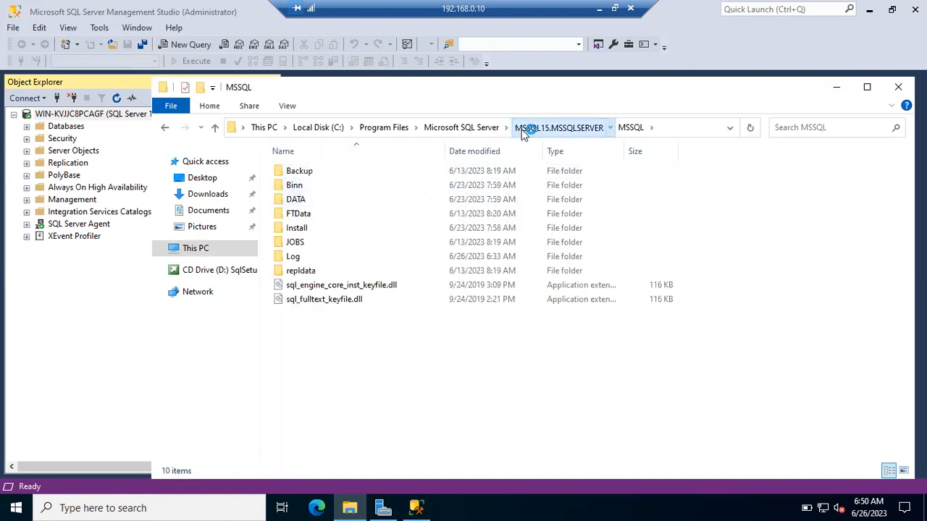
pyautogui.click(482, 130)
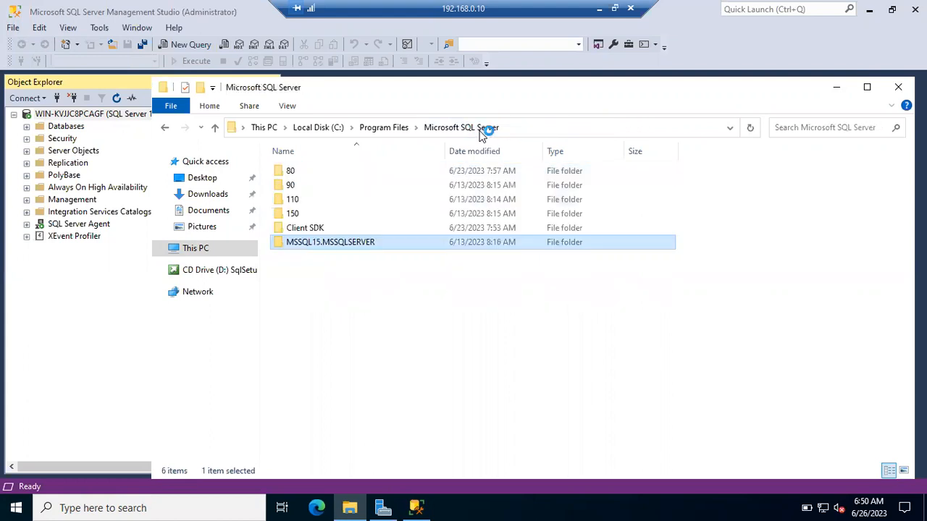
pyautogui.doubleClick(323, 215)
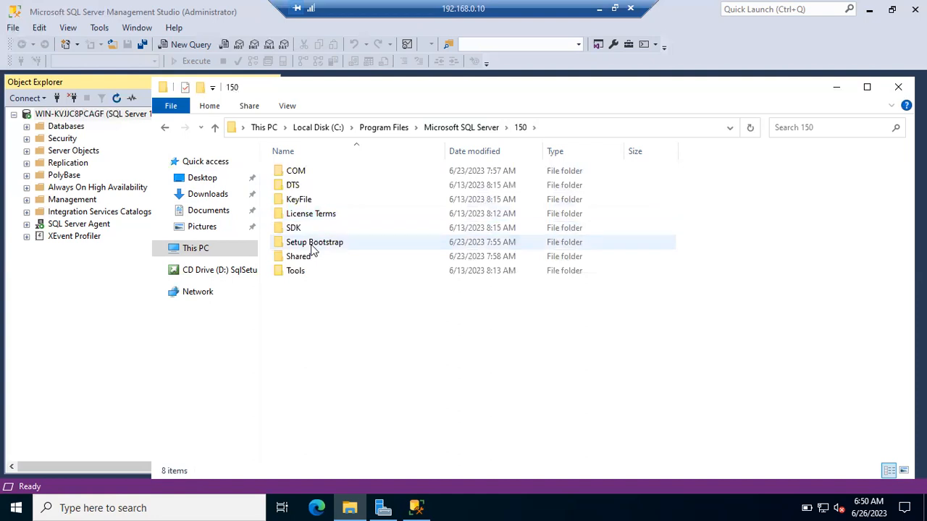
pyautogui.doubleClick(313, 243)
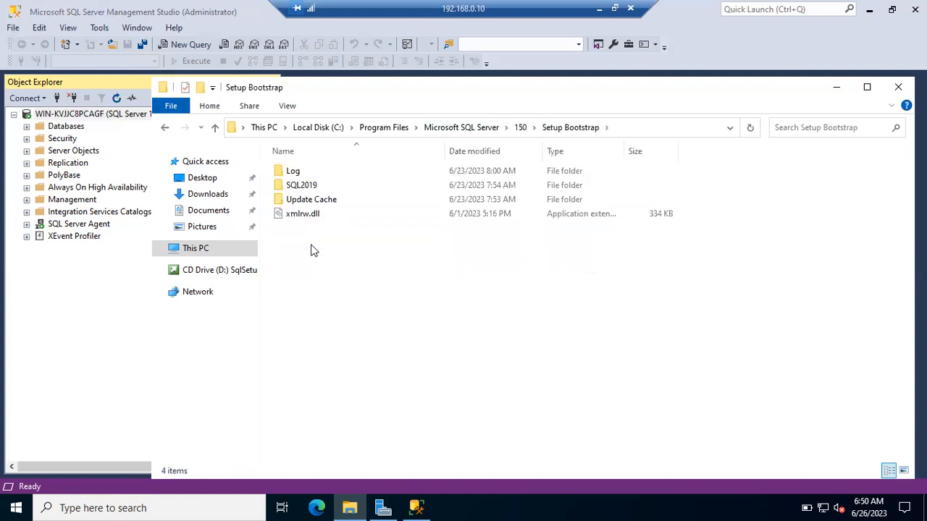
pyautogui.click(302, 175)
pyautogui.doubleClick(302, 177)
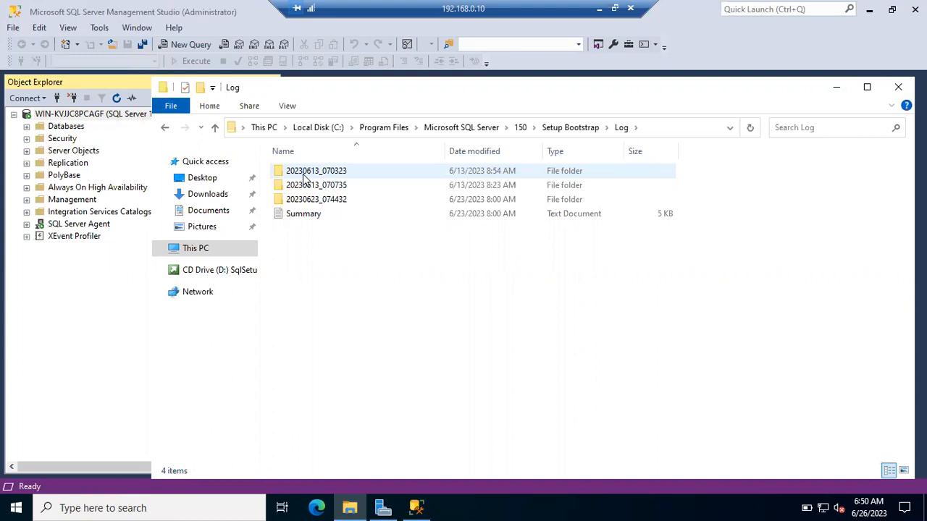
# Return to the Microsoft SQL Server folder and retrace the path through 150 and Setup Bootstrap to the Log folder
pyautogui.click(457, 129)
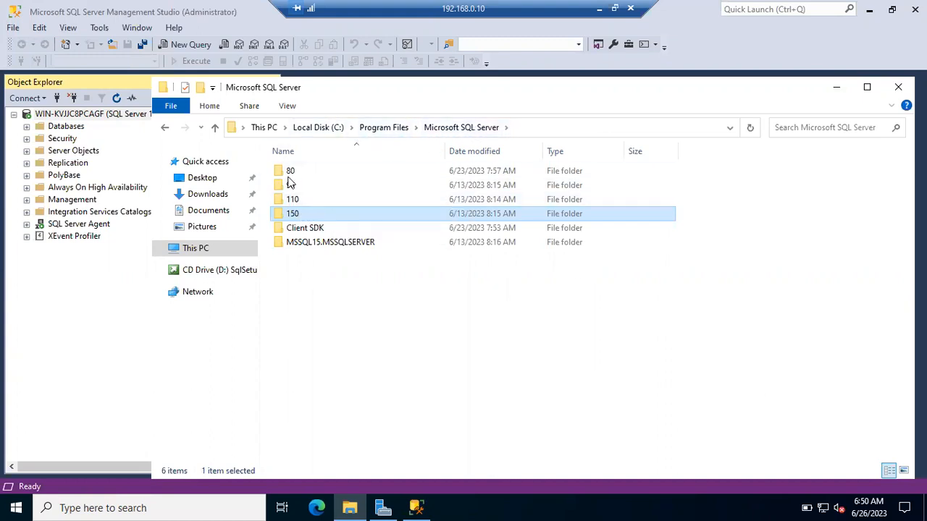
pyautogui.doubleClick(293, 214)
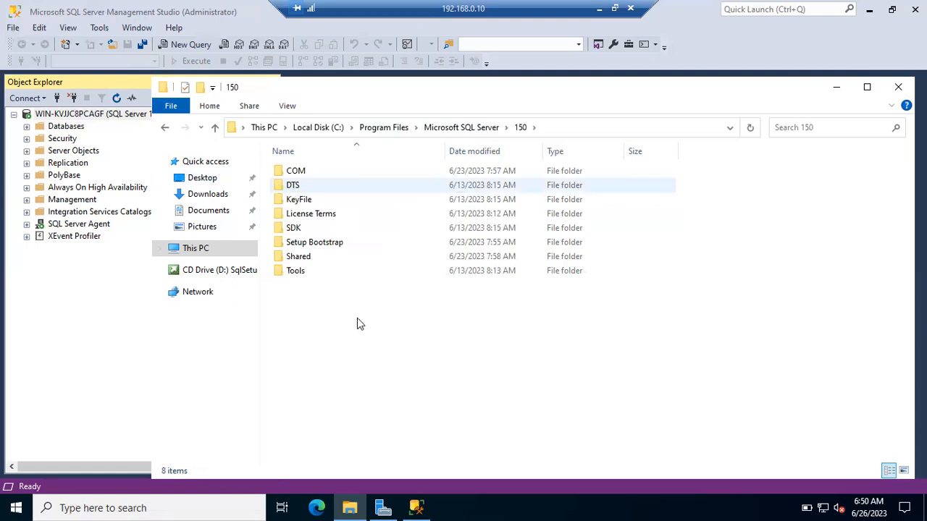
pyautogui.click(302, 247)
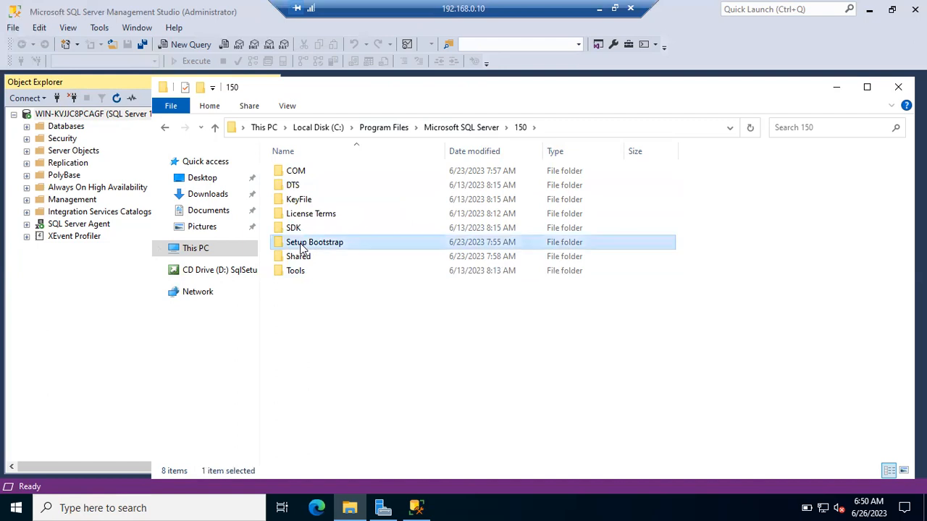
pyautogui.doubleClick(302, 246)
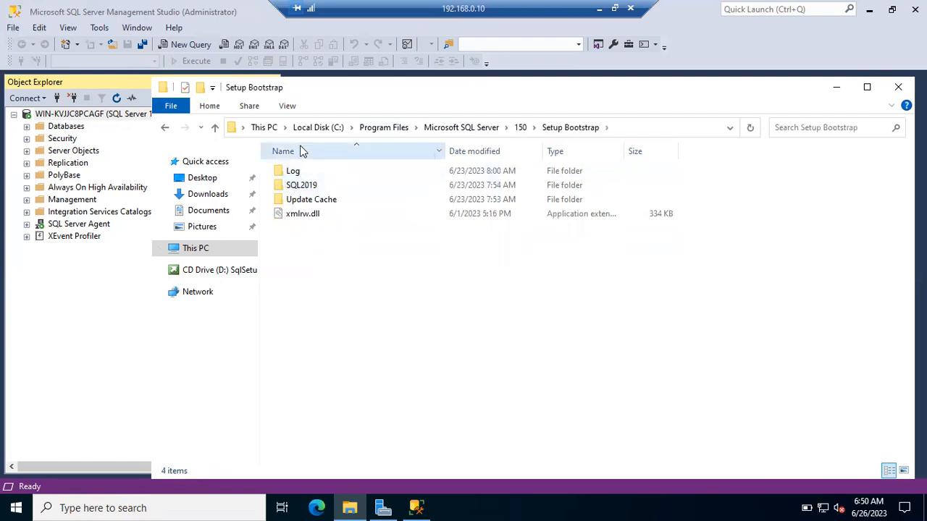
pyautogui.doubleClick(294, 171)
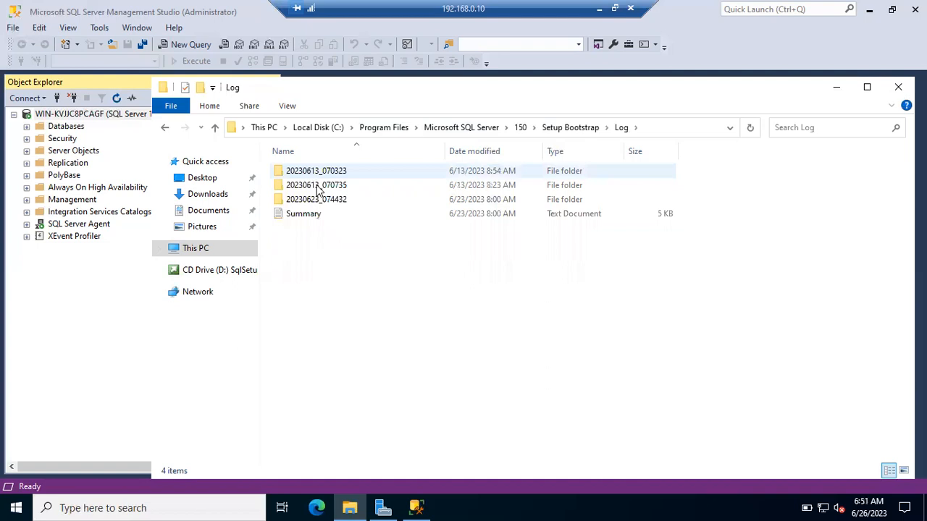
# Open the Summary text file in the Log folder, examine its final result, requested action and remaining sections, and close it
pyautogui.click(304, 215)
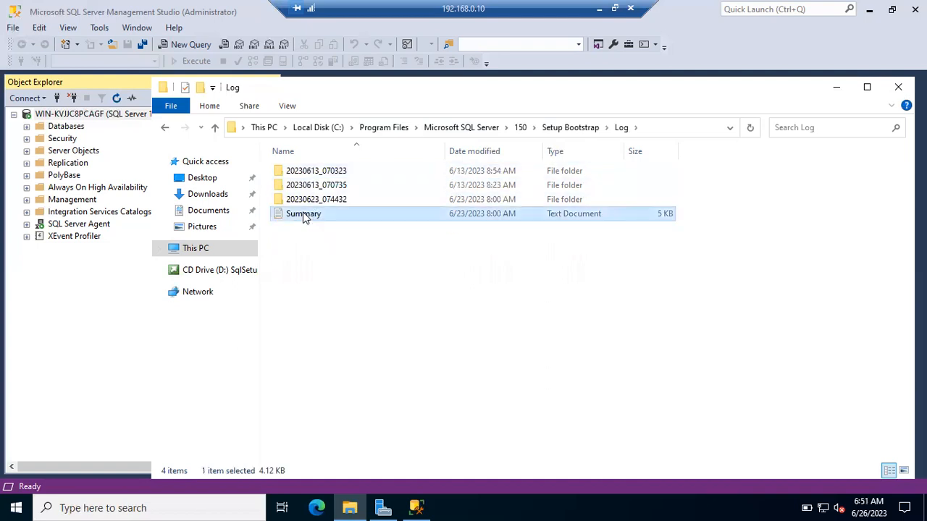
pyautogui.doubleClick(304, 216)
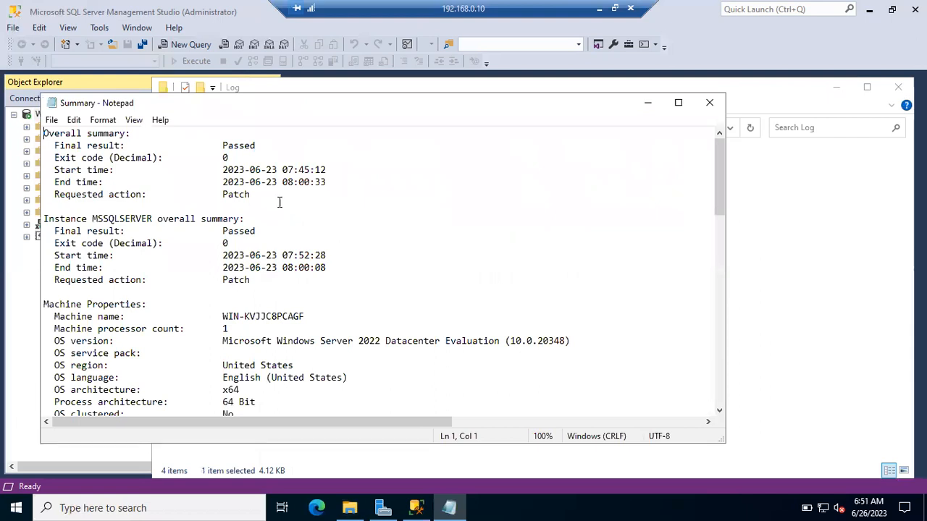
pyautogui.moveTo(217, 142); pyautogui.dragTo(260, 165)
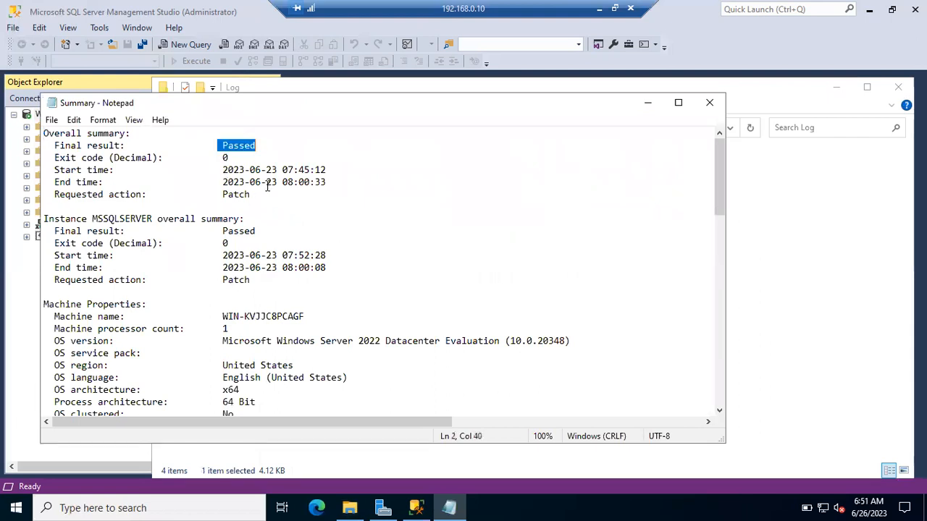
pyautogui.moveTo(103, 194); pyautogui.dragTo(256, 194)
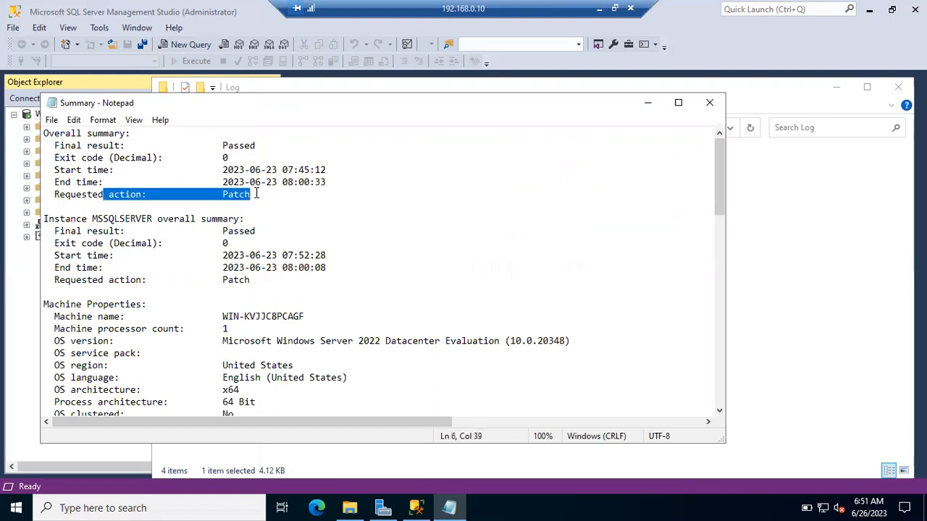
pyautogui.scroll(-5, 517, 260)
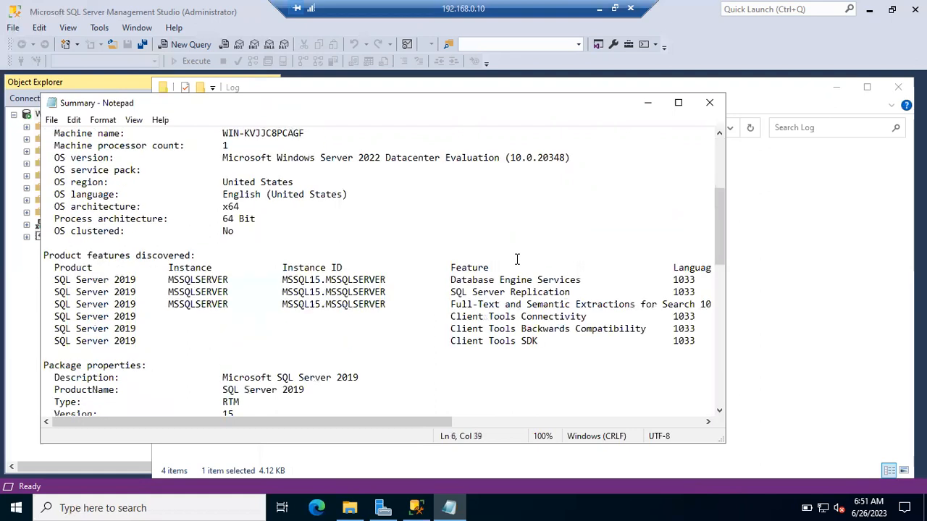
pyautogui.scroll(-15, 516, 259)
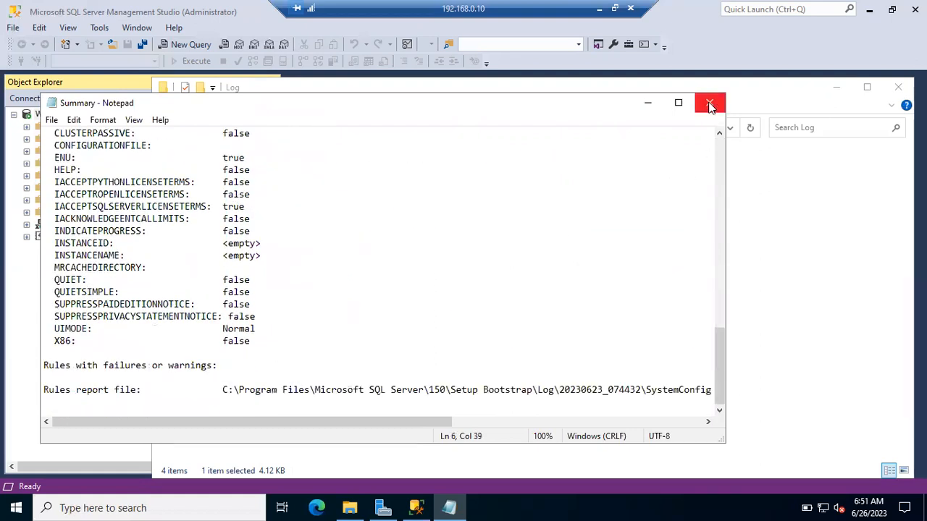
pyautogui.click(710, 106)
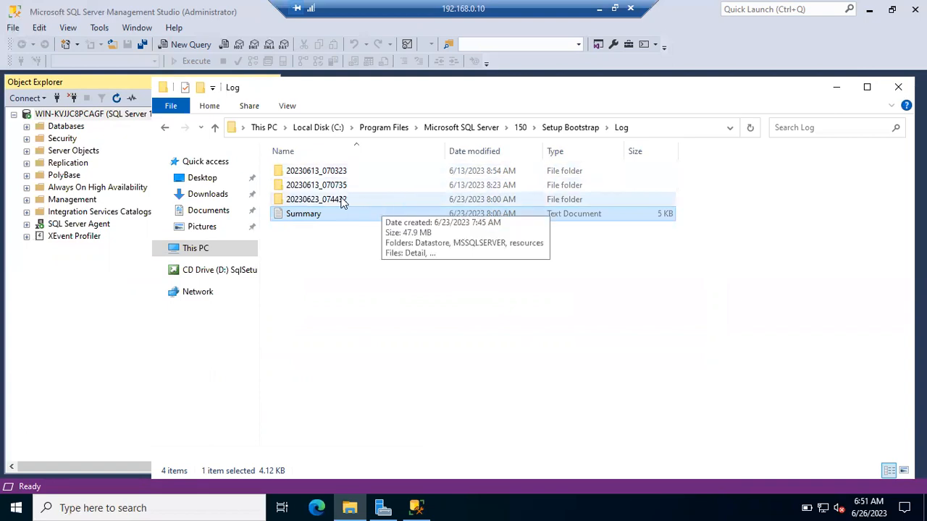
# Open the 20230623_074432 subfolder in the Log folder to access that setup run's detailed log files
pyautogui.click(377, 262)
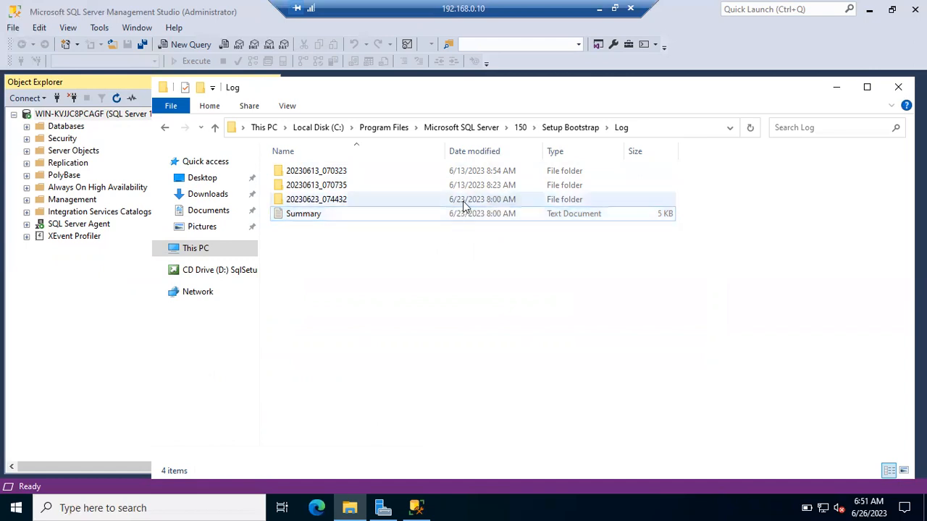
pyautogui.click(344, 206)
pyautogui.doubleClick(344, 205)
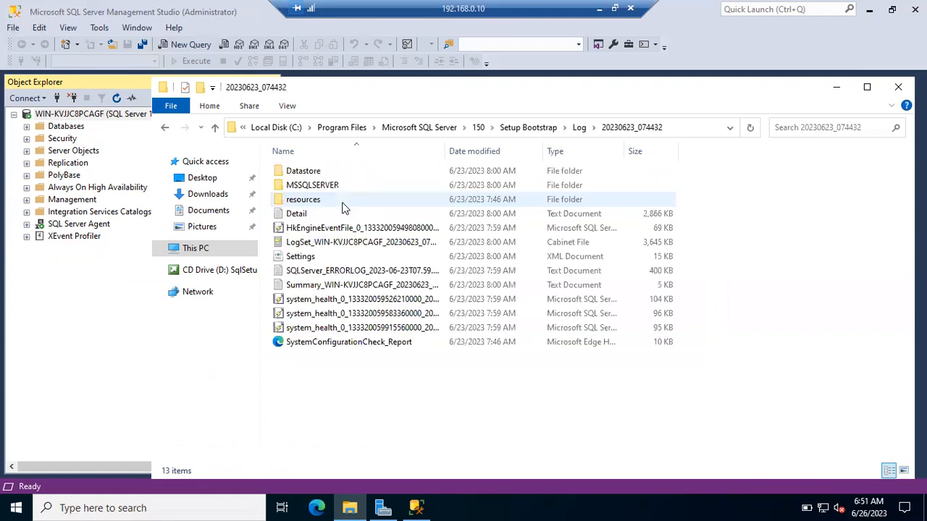
# Open the Detail text file of the 20230623_074432 setup run and minimize its window
pyautogui.click(296, 218)
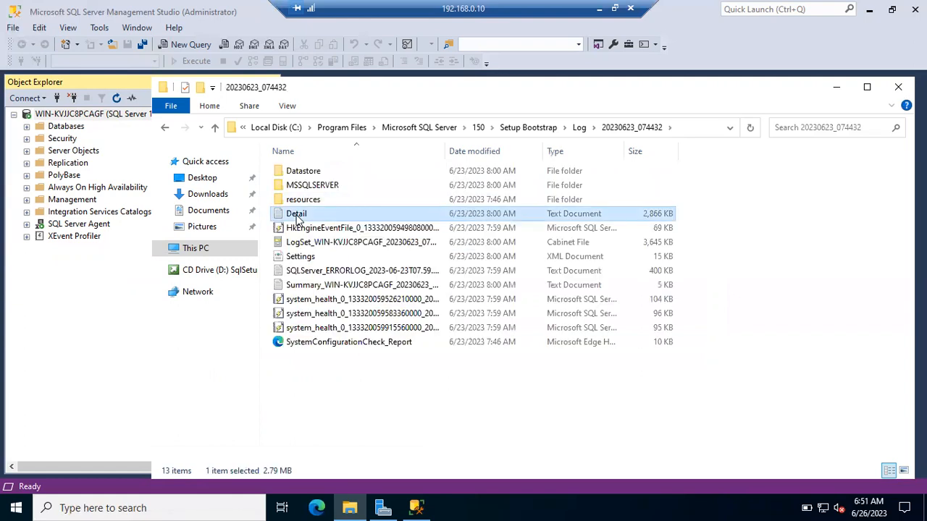
pyautogui.doubleClick(296, 216)
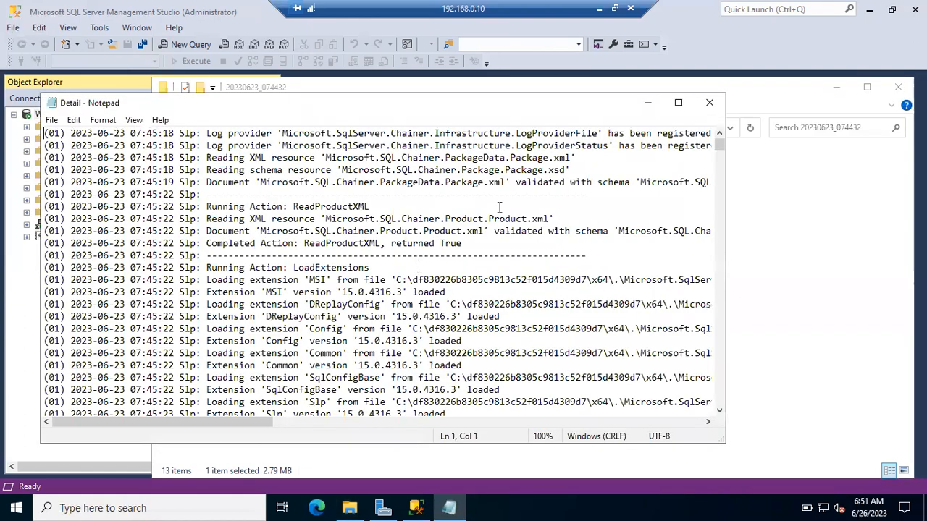
pyautogui.click(647, 102)
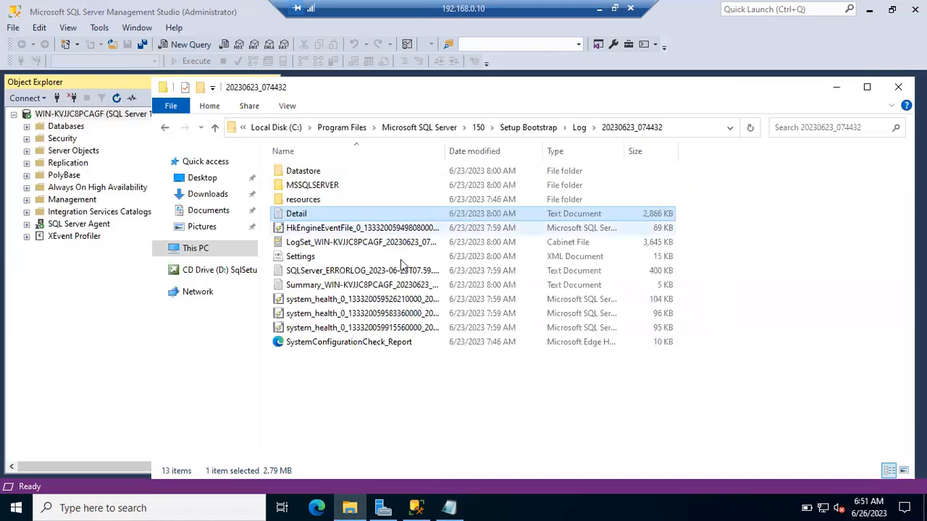
# Widen the Name column to show full file names, and reopen the 20230623_074432 folder from Log to select the SQLServer_ERRORLOG file
pyautogui.click(344, 287)
pyautogui.moveTo(446, 150); pyautogui.dragTo(578, 151)
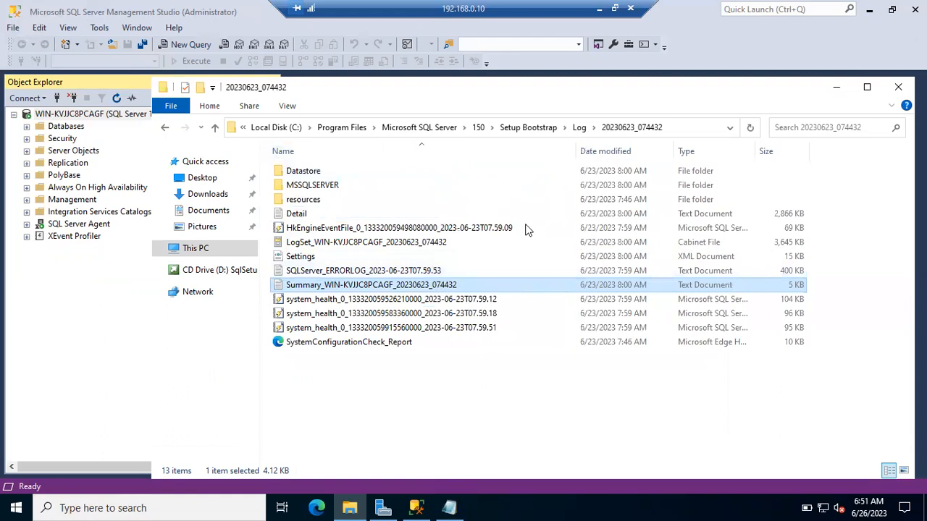
pyautogui.click(578, 131)
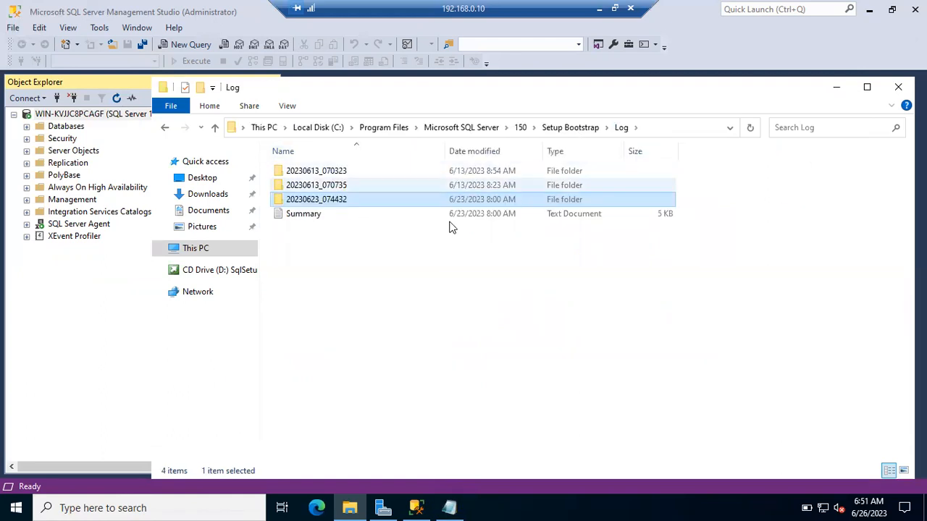
pyautogui.doubleClick(375, 204)
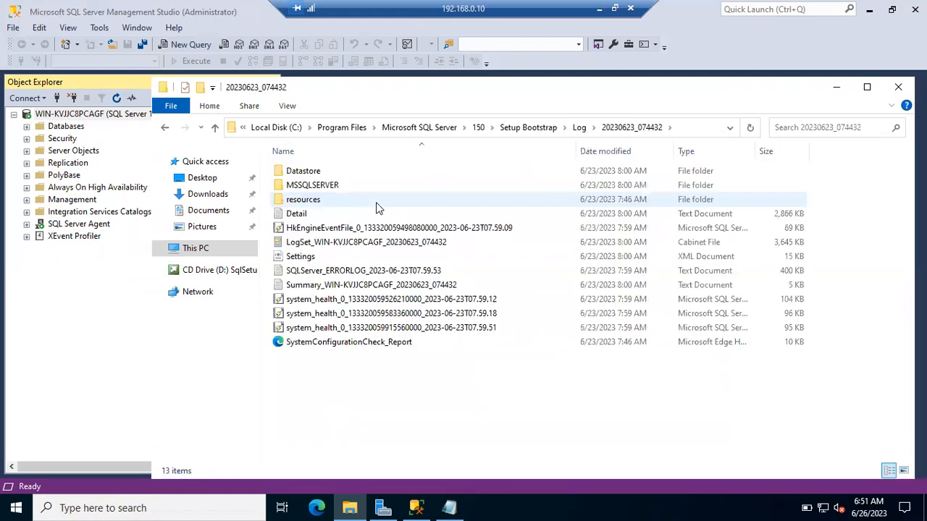
pyautogui.click(507, 270)
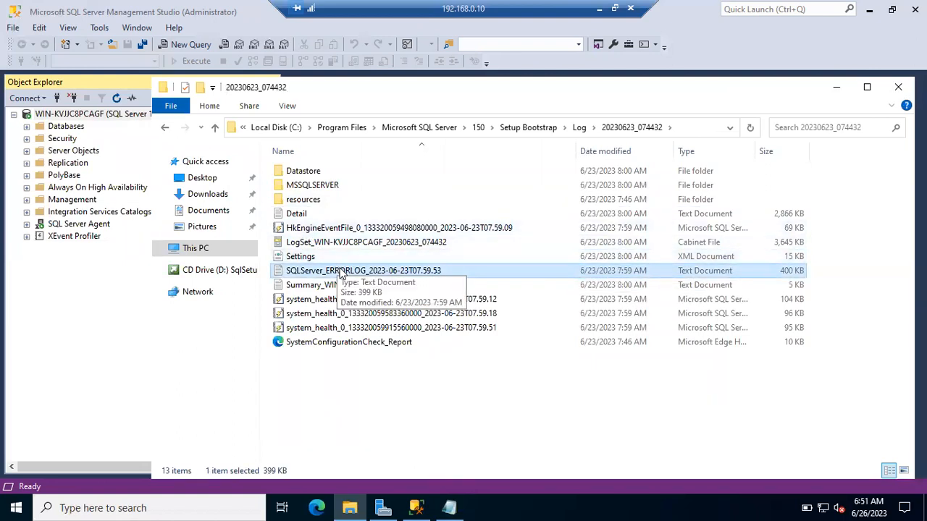
# Restore the Detail log, maximize it and skim its setup entries well past the middle of the file
pyautogui.click(461, 507)
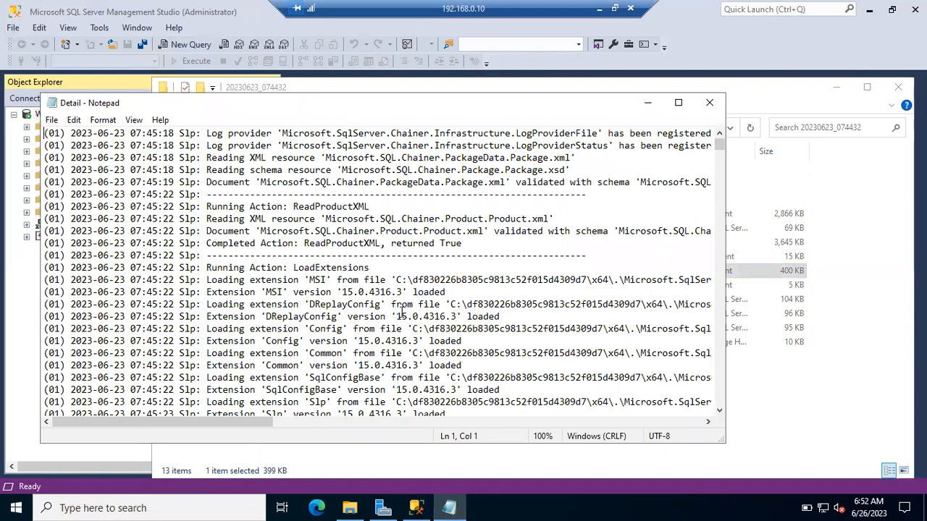
pyautogui.click(677, 102)
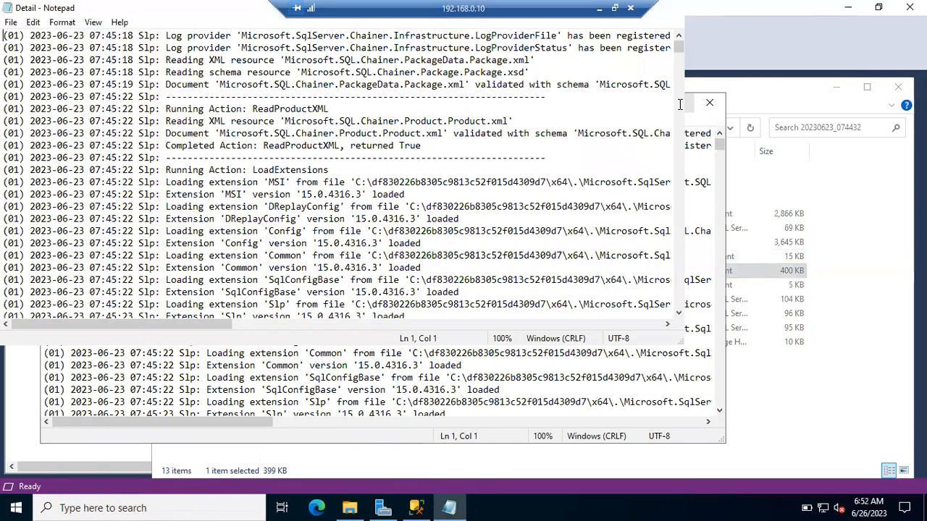
pyautogui.scroll(-3, 532, 323)
pyautogui.scroll(-15, 533, 323)
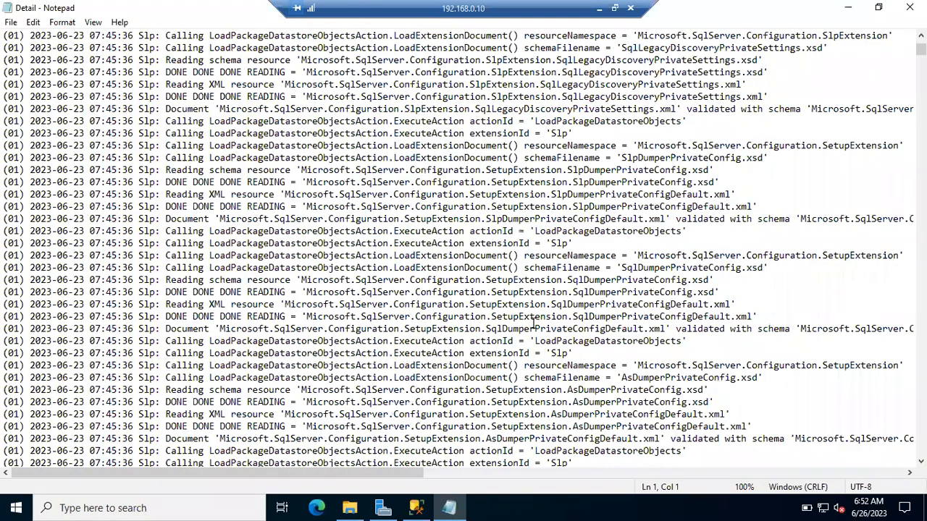
pyautogui.scroll(-20, 533, 324)
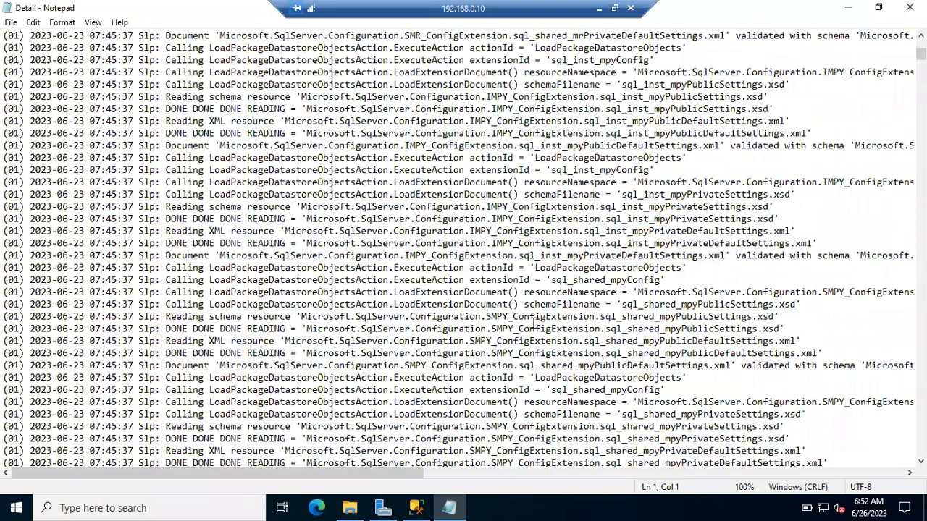
pyautogui.moveTo(920, 56); pyautogui.dragTo(920, 294)
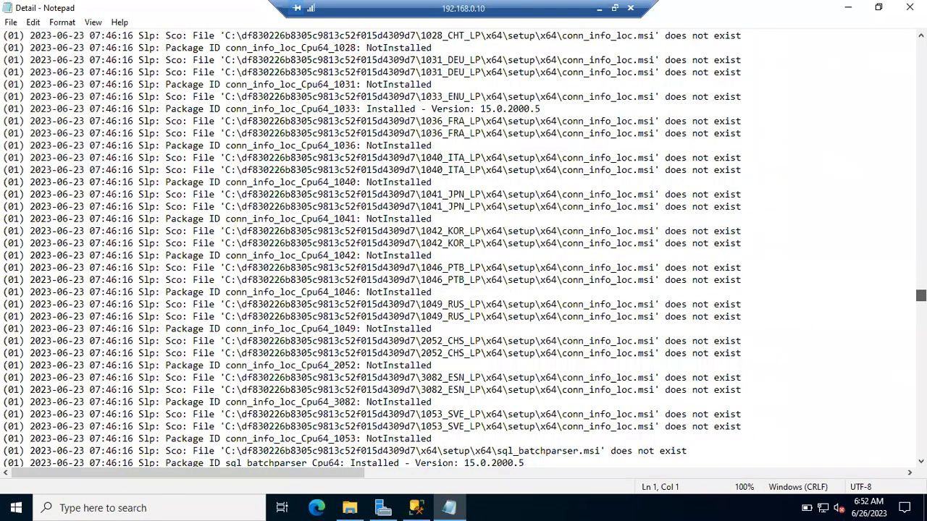
# Search the Detail log downward for "failed" and dismiss the resulting message
pyautogui.hotkey('ctrl', 'f')
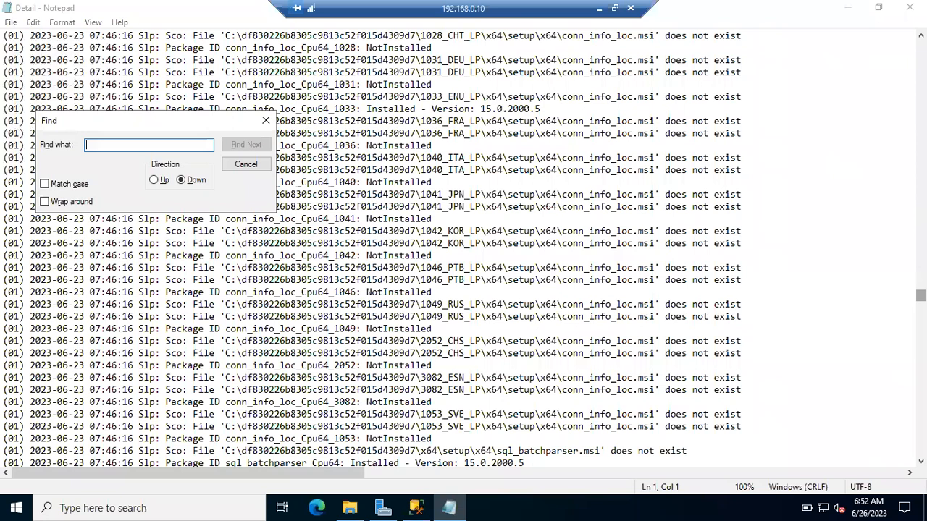
pyautogui.write('failed')
pyautogui.press('Return')
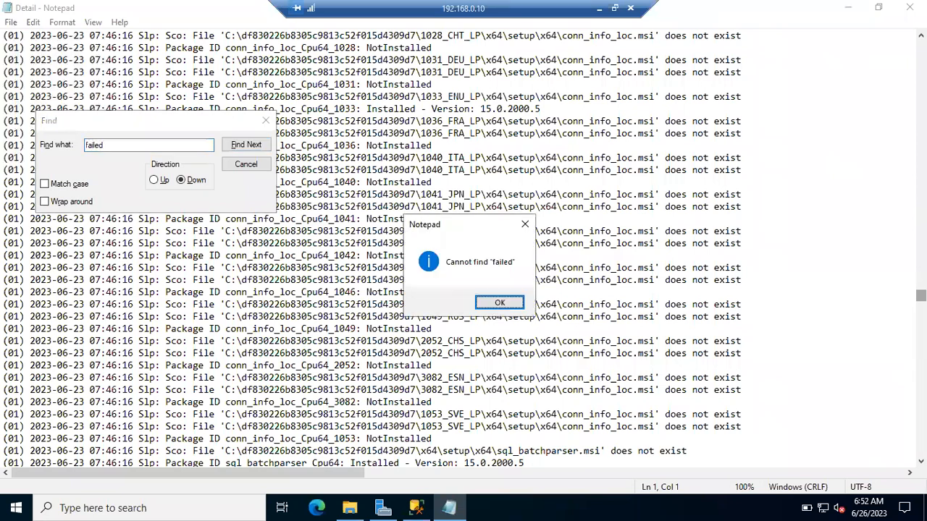
pyautogui.press('Return')
# Search the Detail log for "error" and highlight the text of the first matching entry
pyautogui.hotkey('ctrl', 'a')
pyautogui.write('error')
pyautogui.press('Return')
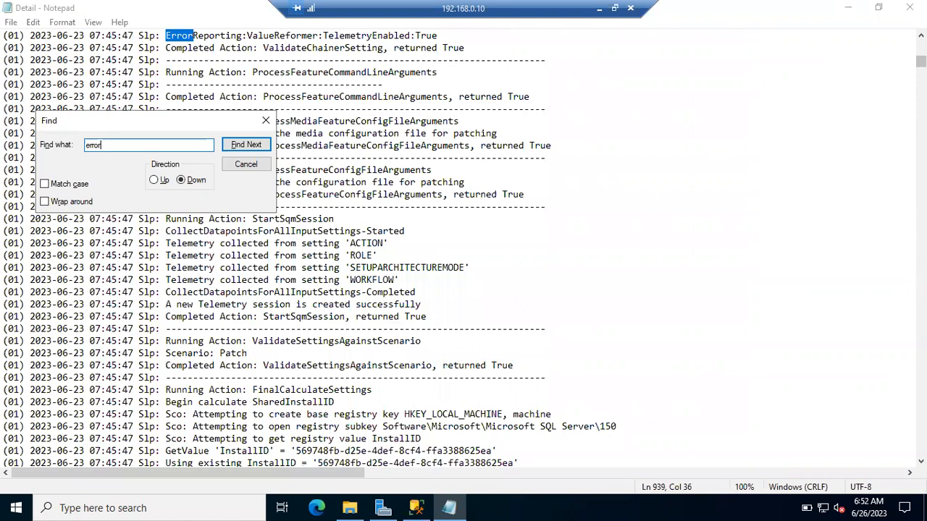
pyautogui.doubleClick(185, 38)
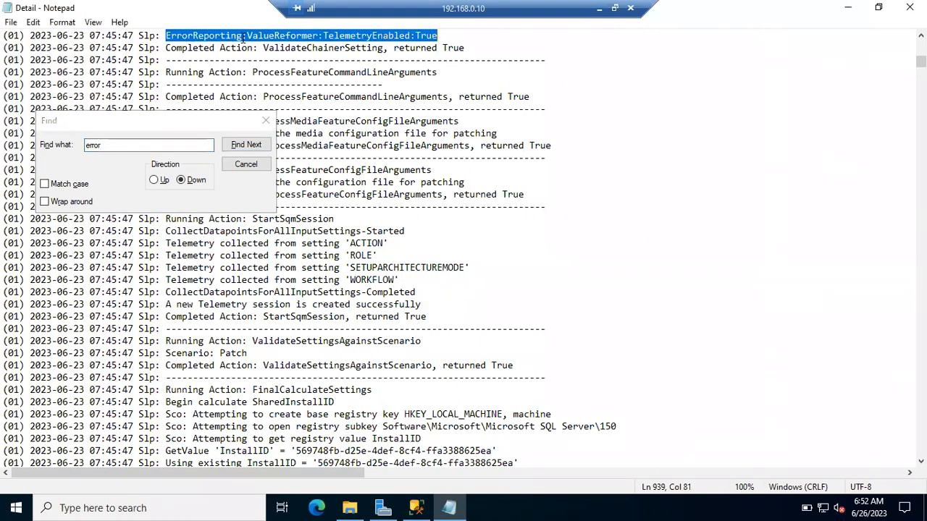
# Search the Detail log for "exception"
pyautogui.click(150, 155)
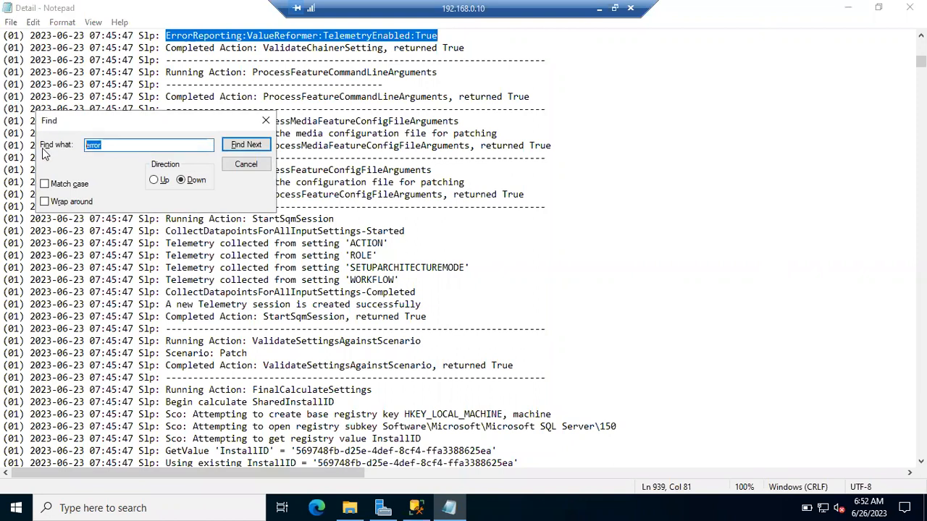
pyautogui.write('exception')
pyautogui.scroll(-4, 362, 267)
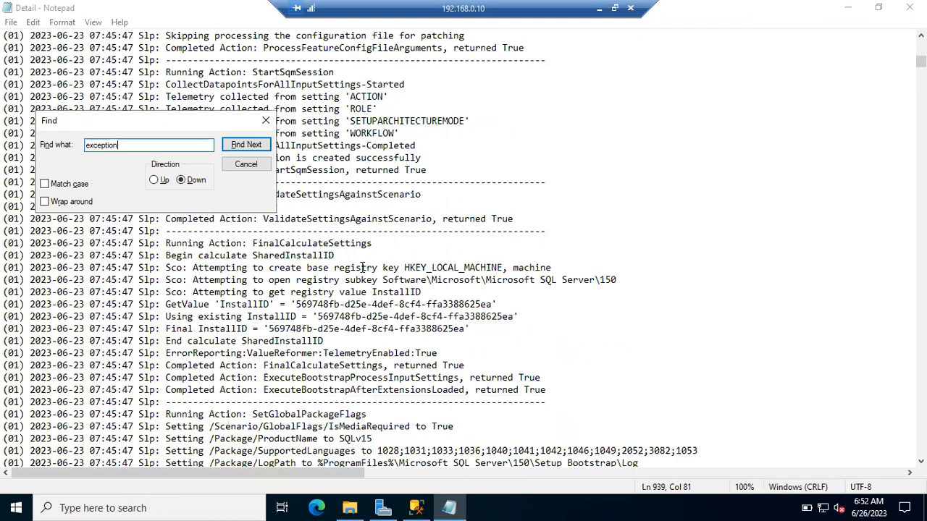
pyautogui.scroll(-4, 362, 267)
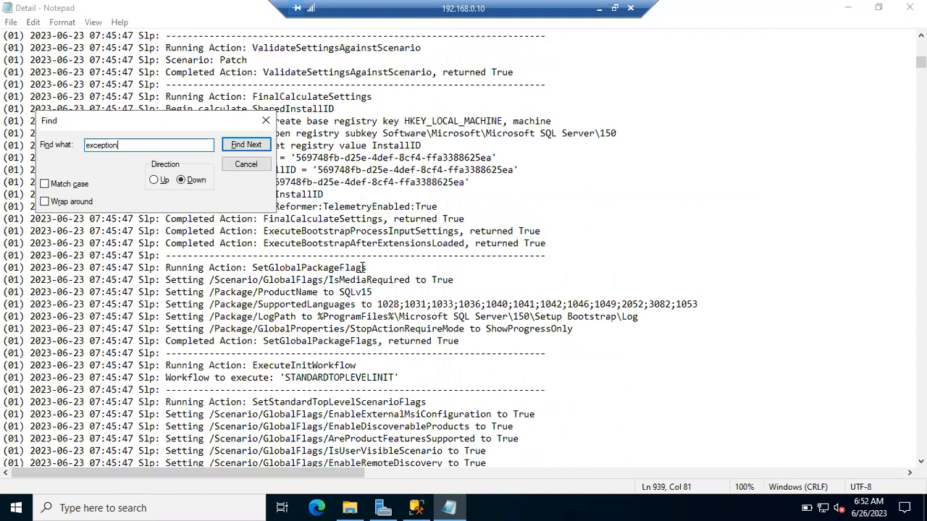
pyautogui.scroll(6, 364, 267)
pyautogui.press('Return')
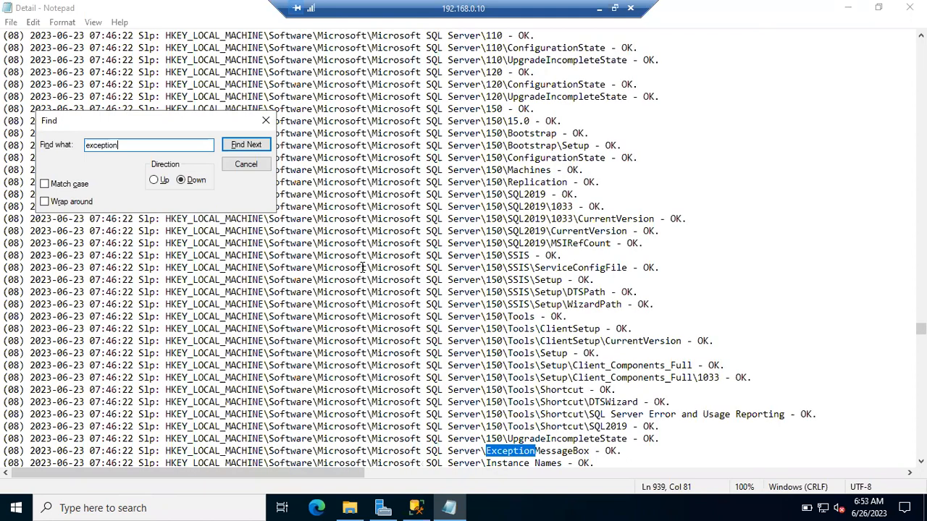
# Examine the registry entries around the "exception" match, and close the search and the Detail log
pyautogui.click(513, 451)
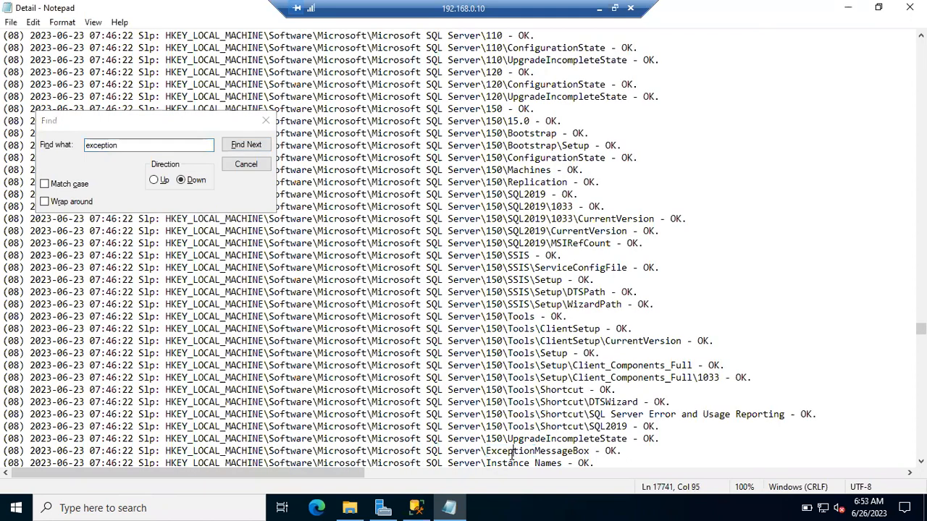
pyautogui.moveTo(486, 451); pyautogui.dragTo(542, 452)
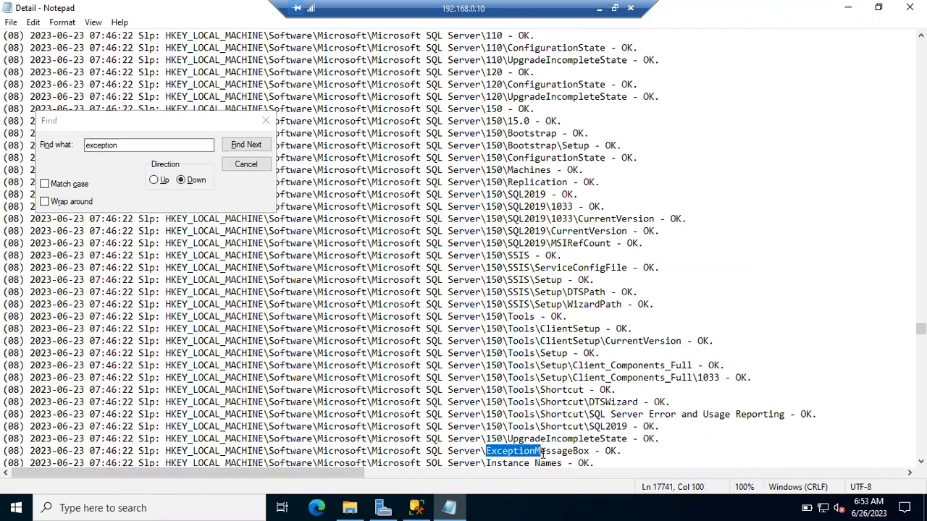
pyautogui.click(505, 450)
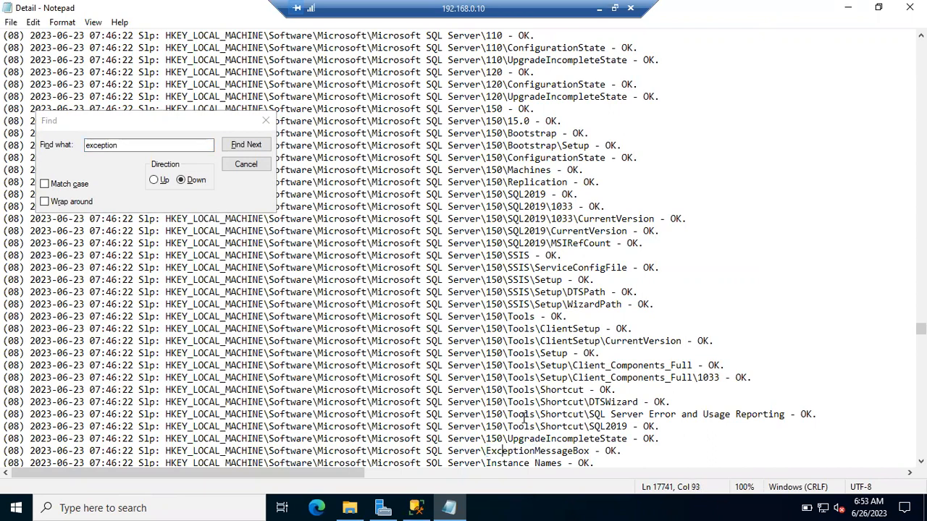
pyautogui.moveTo(577, 391); pyautogui.dragTo(494, 190)
pyautogui.scroll(2, 495, 190)
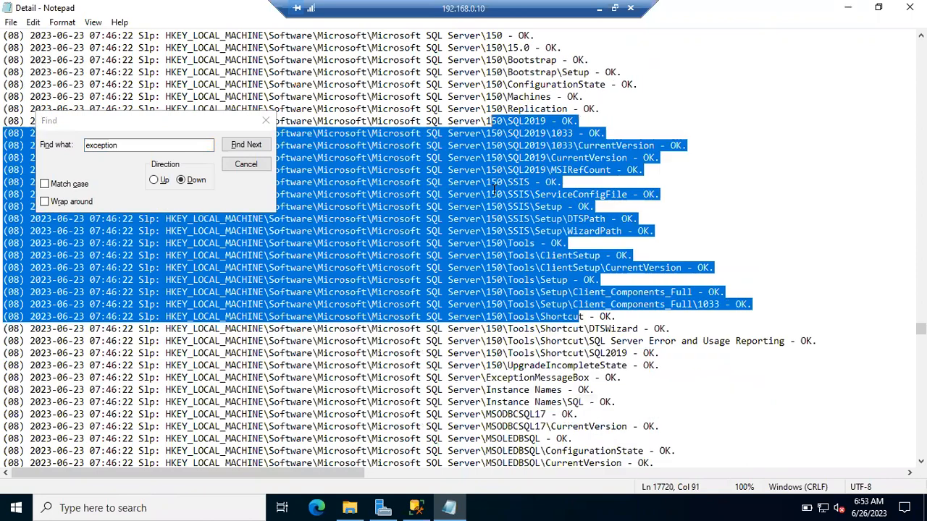
pyautogui.scroll(-2, 494, 190)
pyautogui.moveTo(439, 350); pyautogui.dragTo(548, 499)
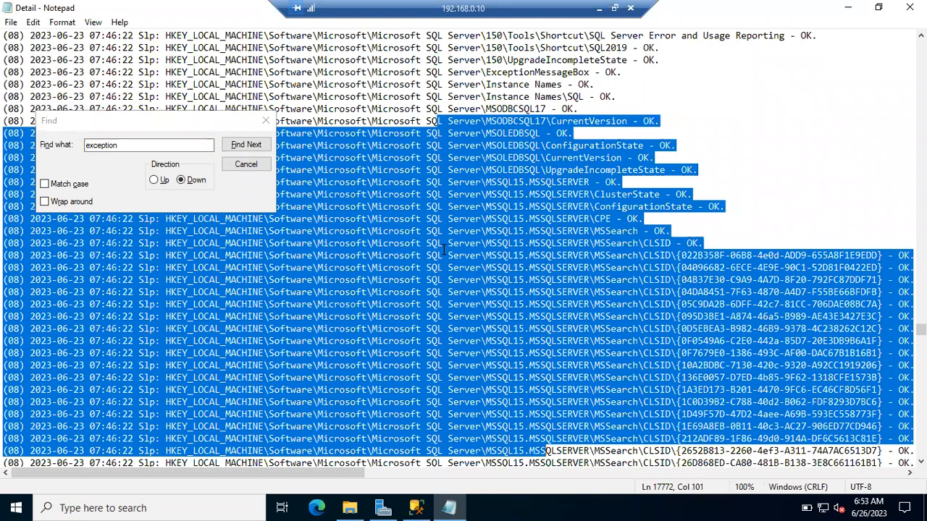
pyautogui.click(245, 166)
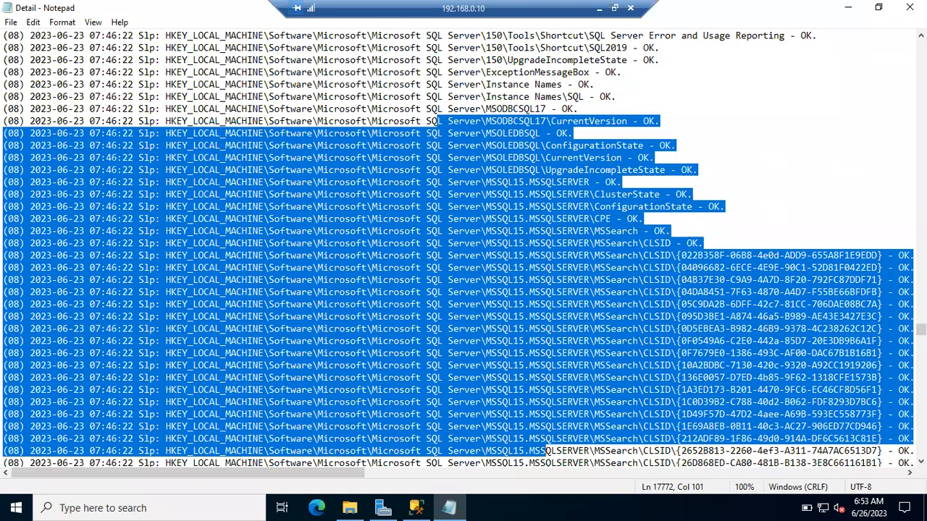
pyautogui.click(909, 7)
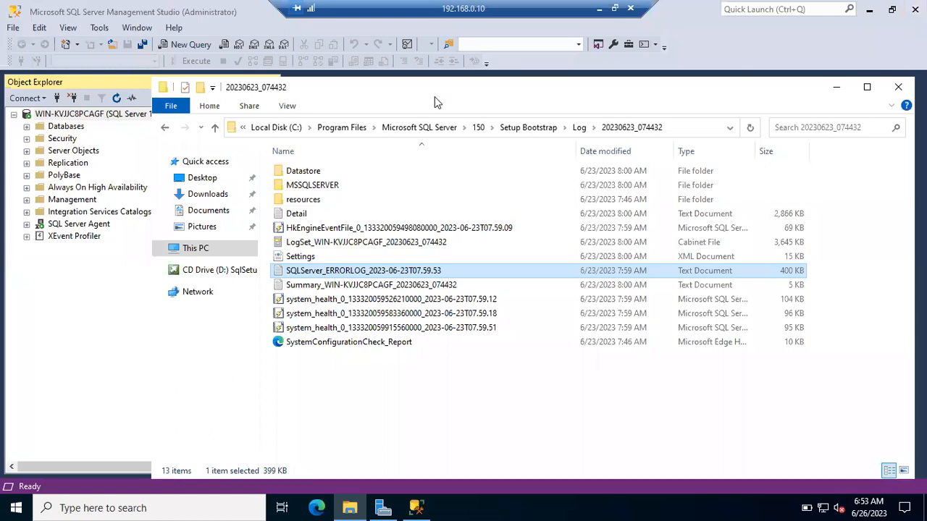
# Find Event Viewer with the Windows search and launch it
pyautogui.click(15, 507)
pyautogui.write('ev')
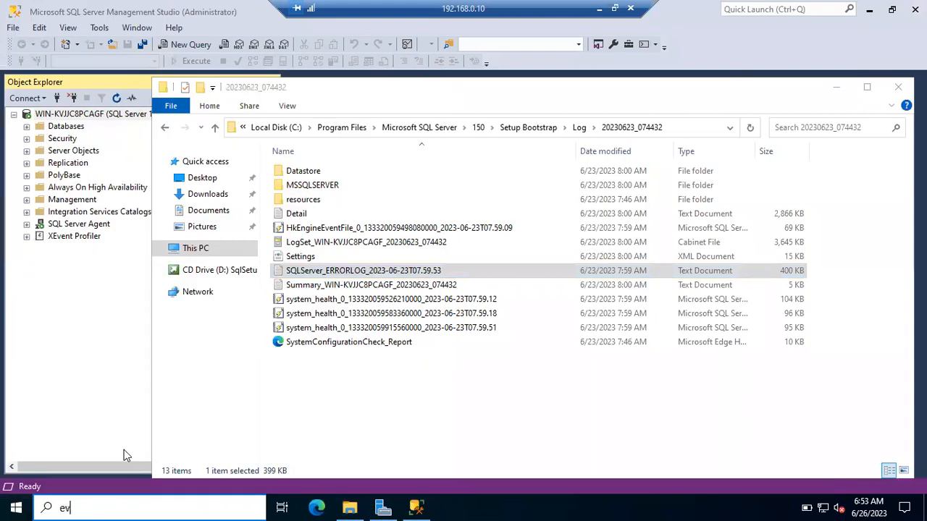
pyautogui.write('ent')
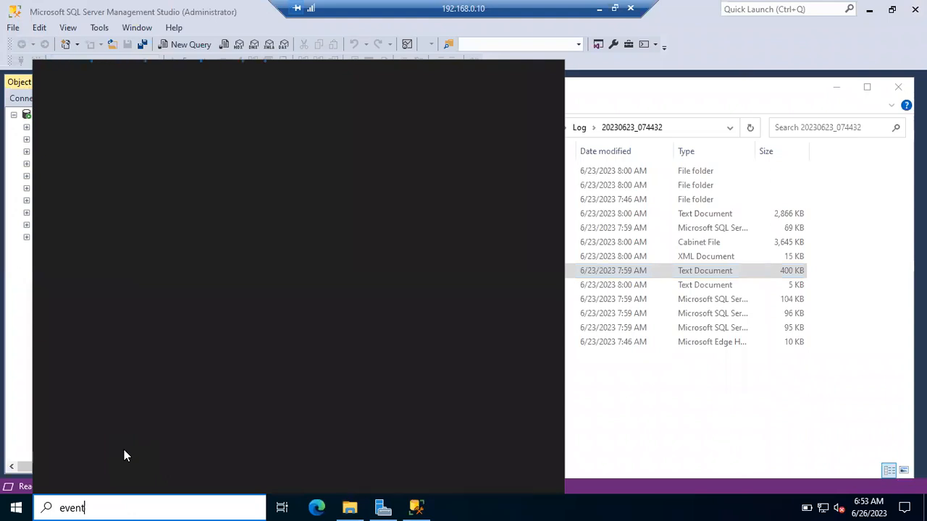
pyautogui.write('n')
pyautogui.press('BackSpace')
pyautogui.write('v')
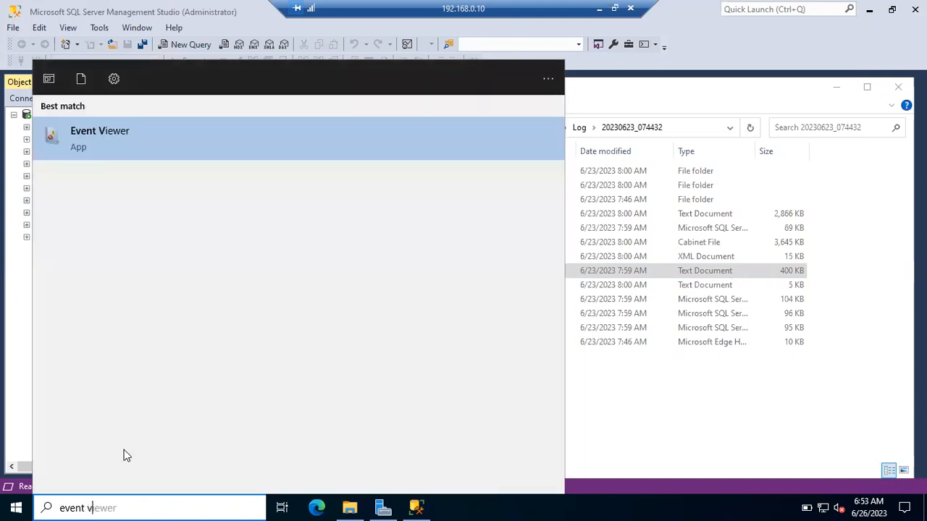
pyautogui.click(153, 141)
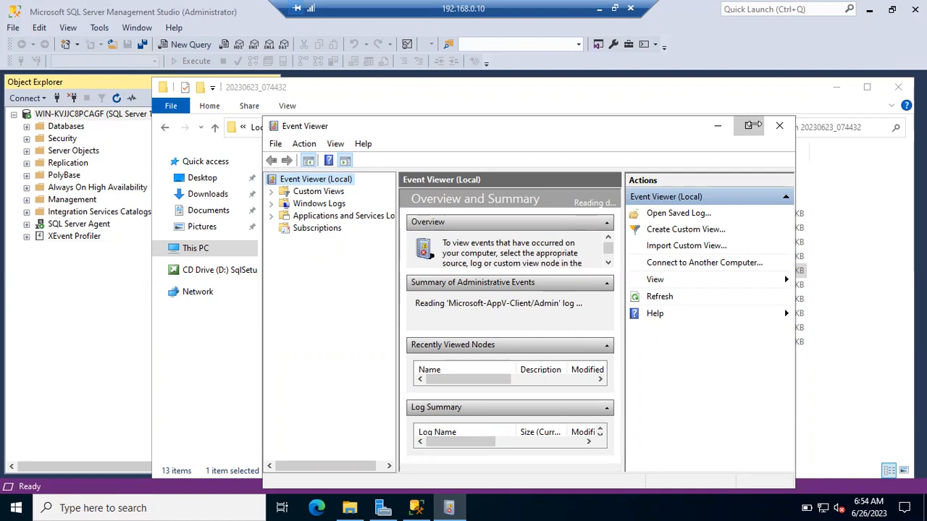
# Maximize Event Viewer, open the Application log under Windows Logs and look through its MSSQLSERVER events
pyautogui.click(748, 126)
pyautogui.click(8, 83)
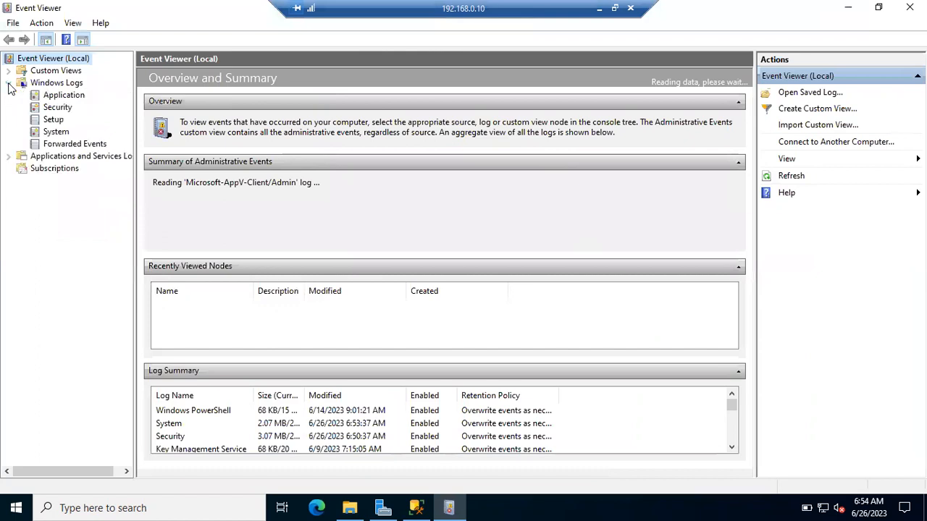
pyautogui.click(63, 100)
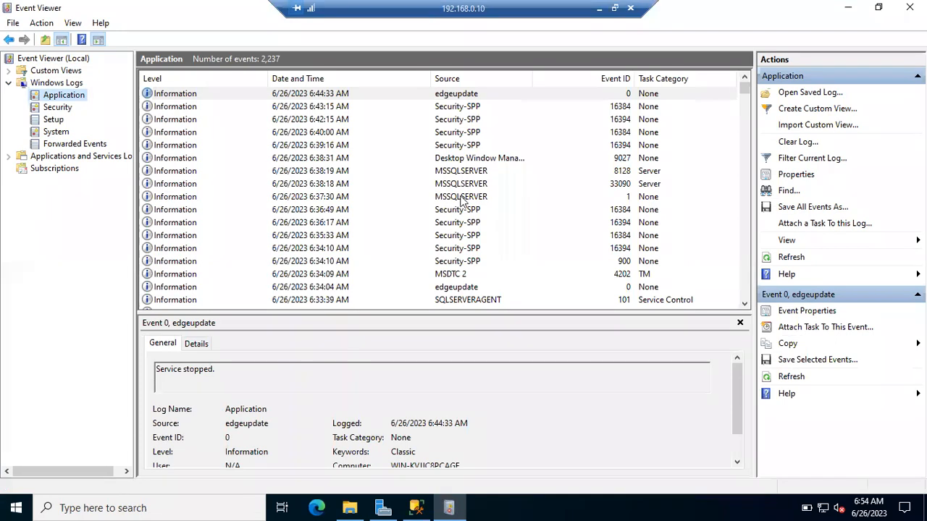
pyautogui.scroll(-6, 463, 229)
pyautogui.scroll(-5, 464, 229)
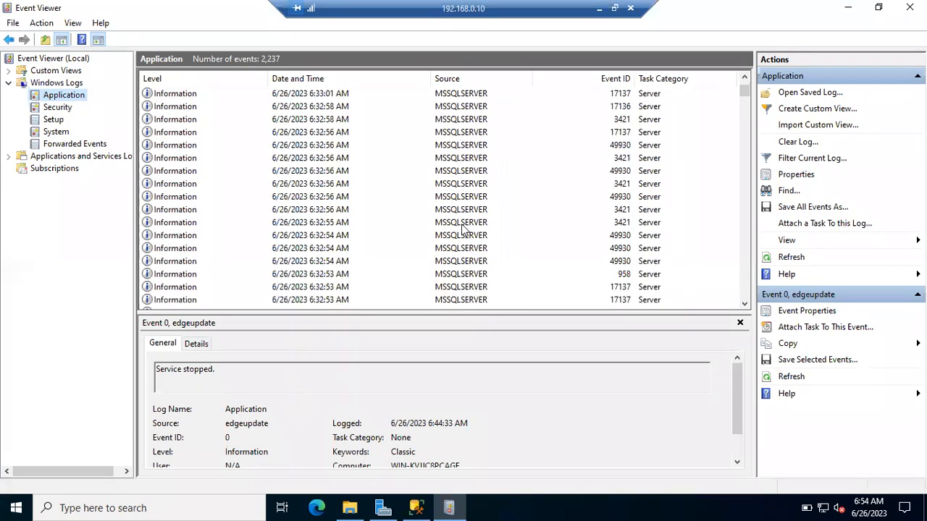
pyautogui.scroll(10, 464, 228)
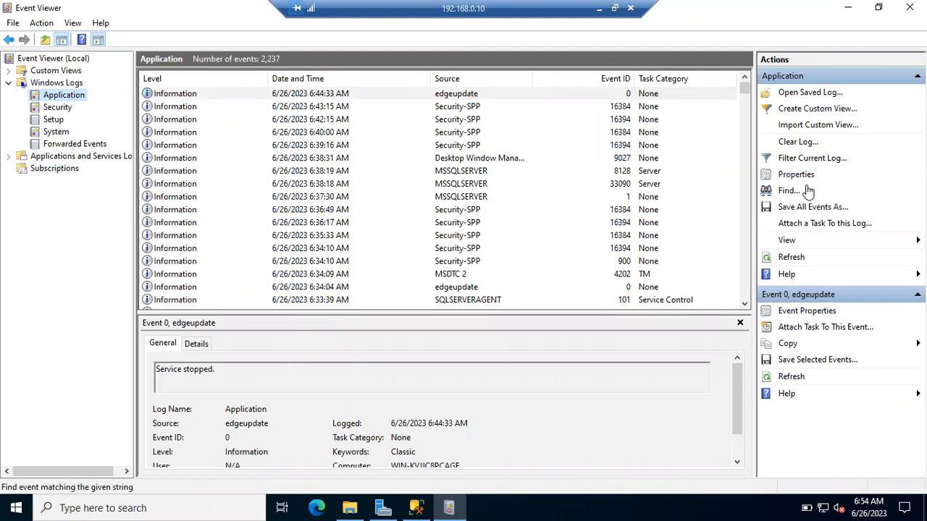
# Start a filter on the current Application log with the Critical, Warning, Error and Information event levels
pyautogui.click(800, 159)
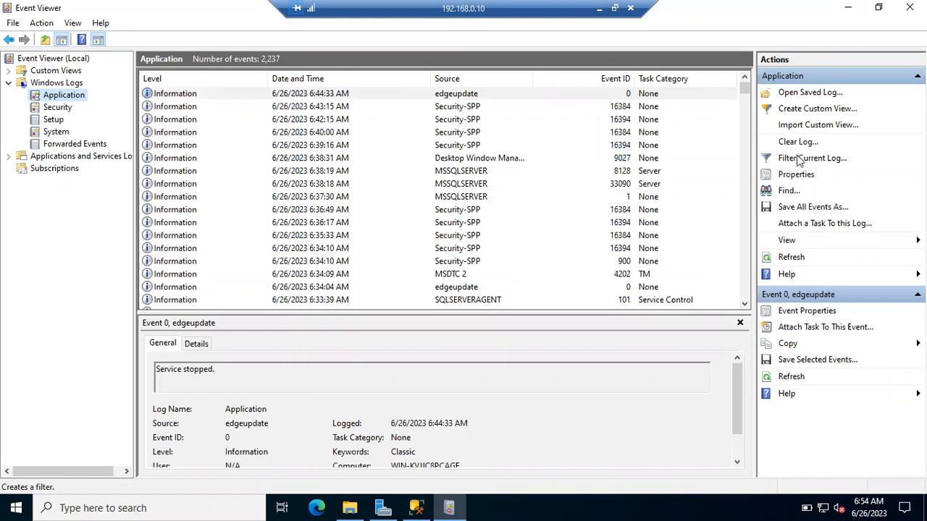
pyautogui.click(364, 138)
pyautogui.click(415, 138)
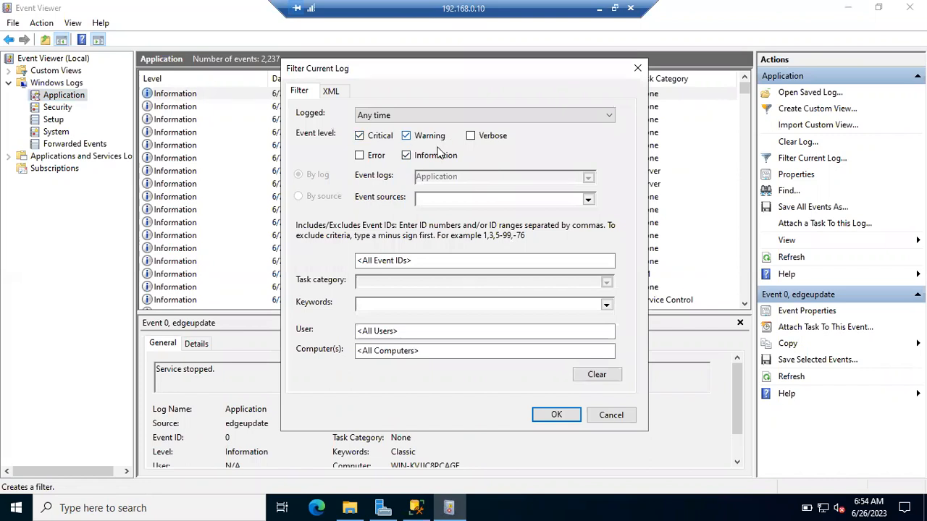
pyautogui.click(364, 158)
# Restrict the filter to the MSSQLSERVER event source and apply it to the Application log
pyautogui.click(588, 199)
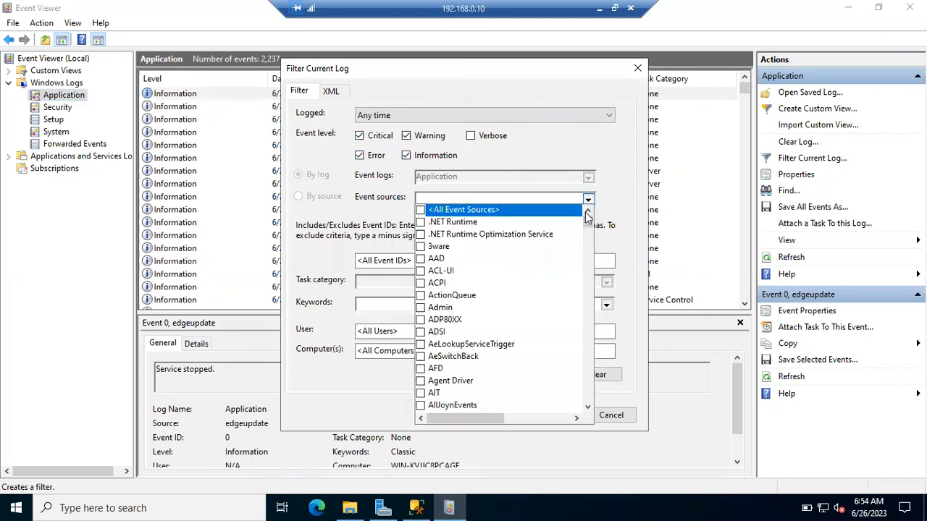
pyautogui.scroll(-20, 557, 295)
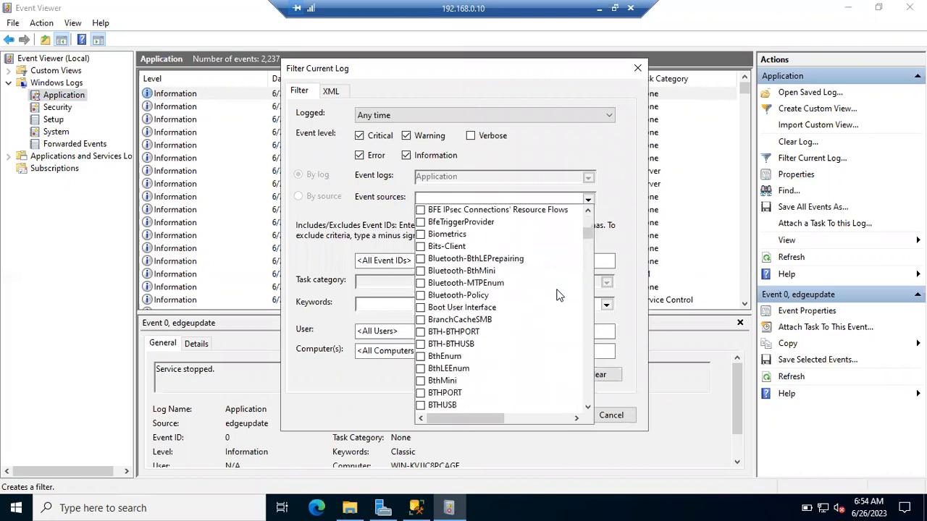
pyautogui.scroll(-20, 557, 295)
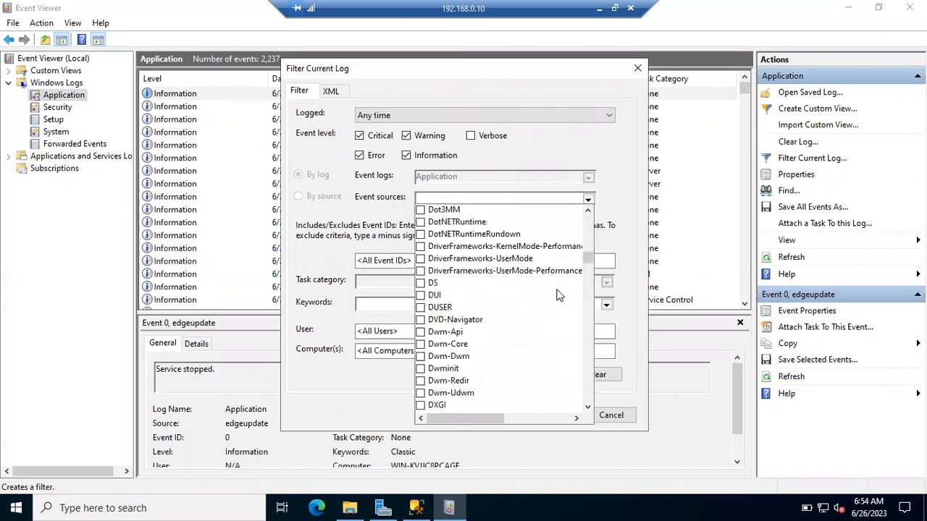
pyautogui.scroll(-20, 557, 295)
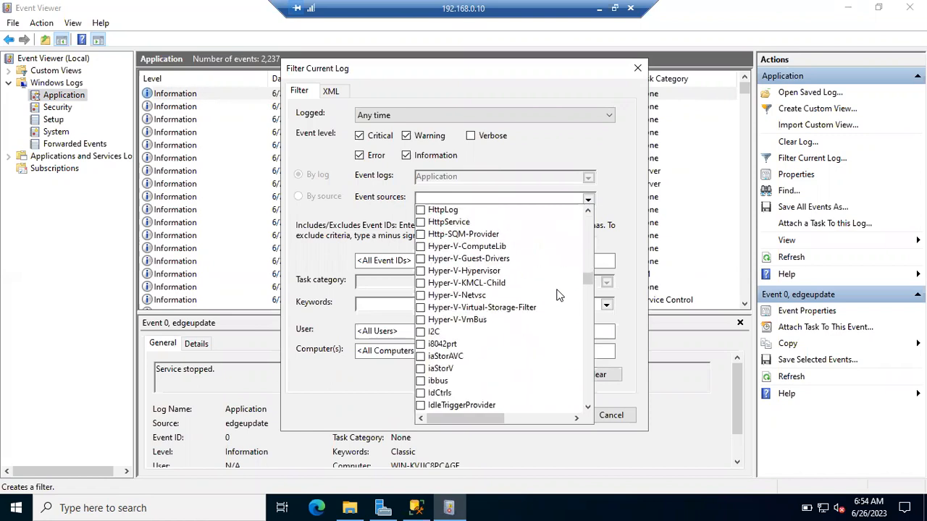
pyautogui.scroll(-20, 558, 294)
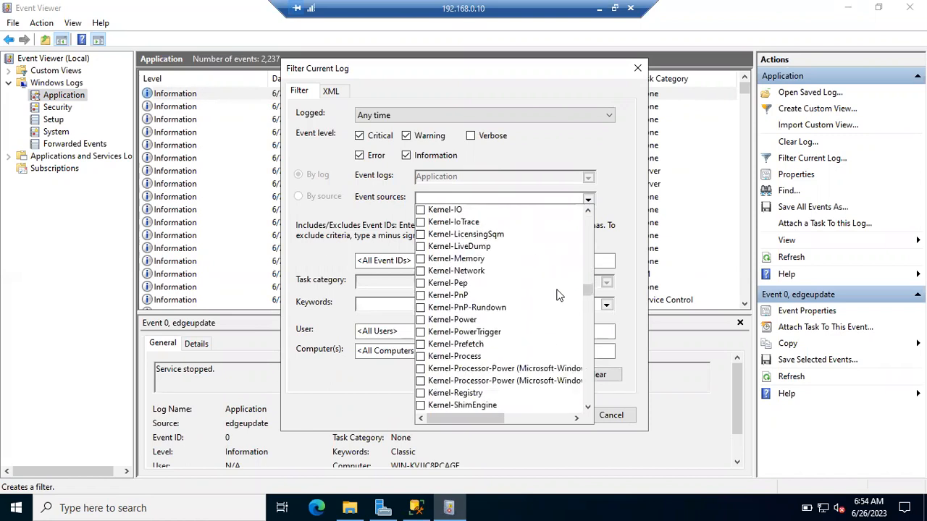
pyautogui.scroll(-20, 558, 294)
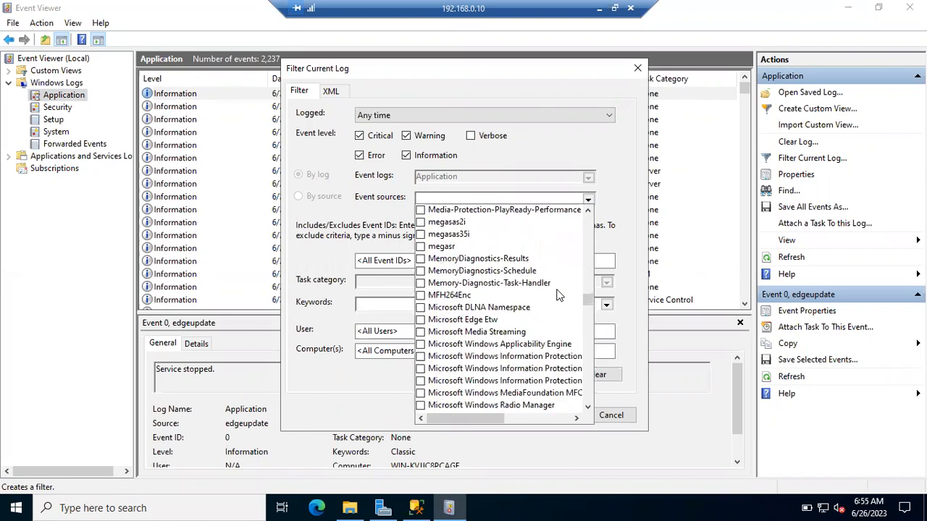
pyautogui.scroll(-2, 557, 295)
pyautogui.scroll(-5, 558, 295)
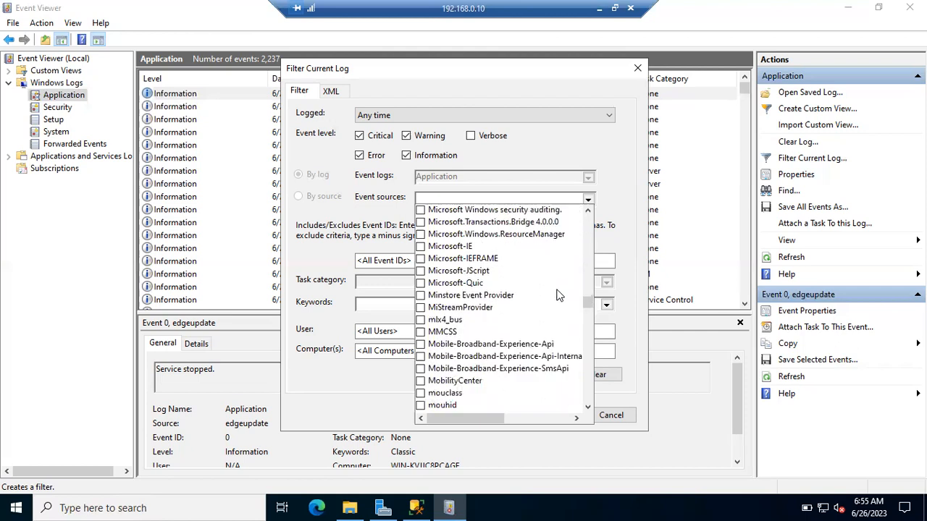
pyautogui.scroll(-5, 558, 295)
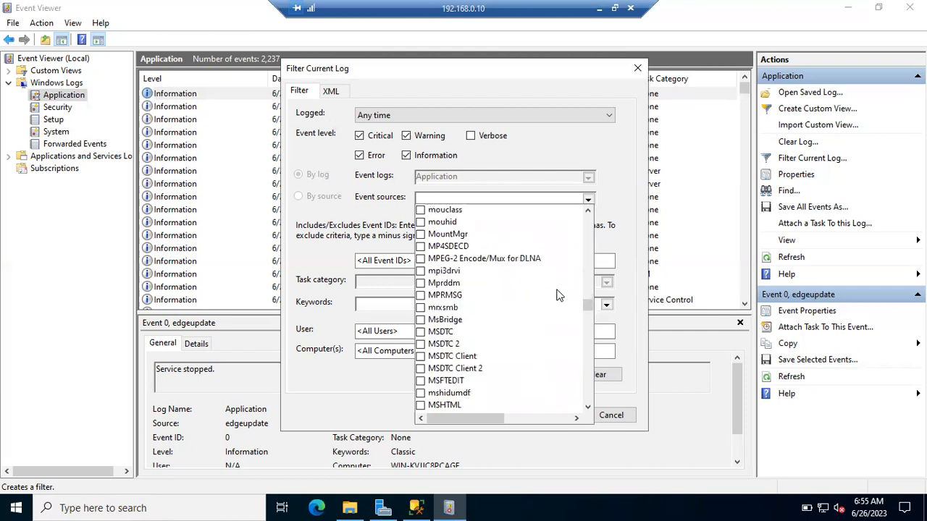
pyautogui.scroll(-1, 558, 294)
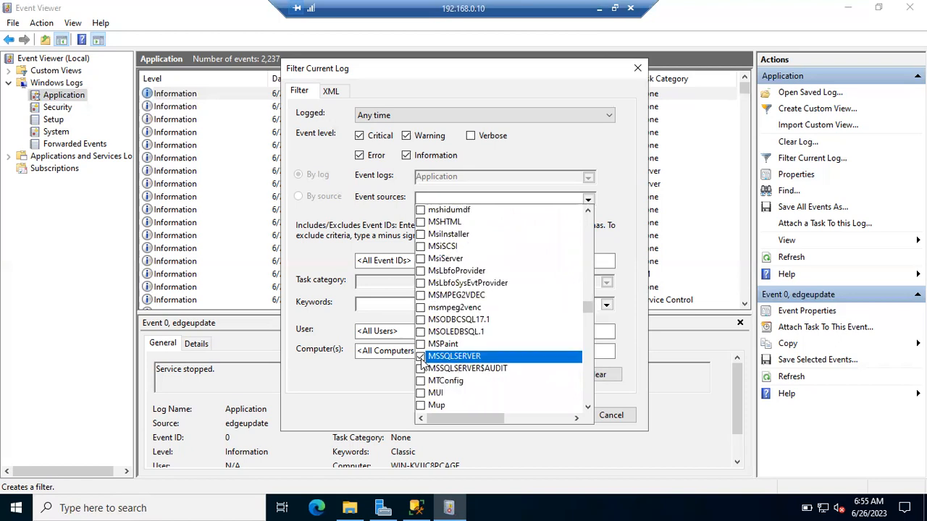
pyautogui.click(368, 396)
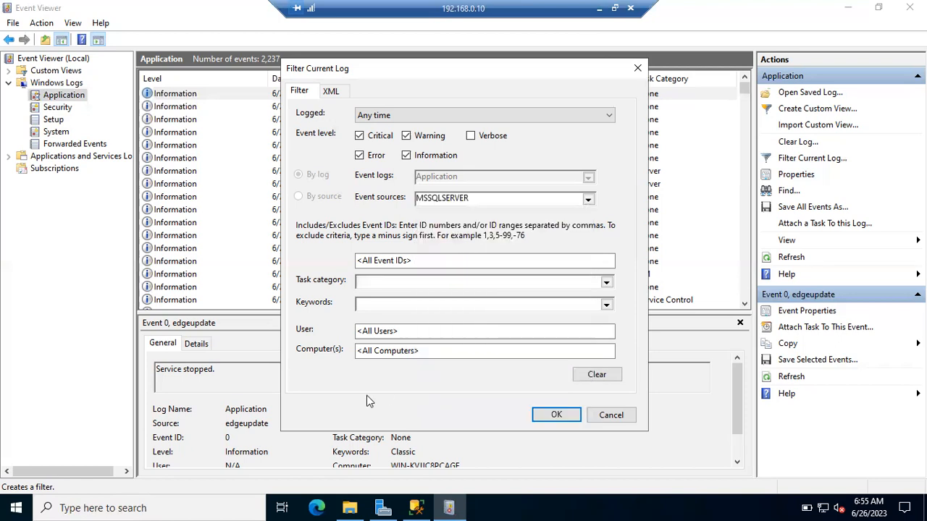
pyautogui.click(556, 415)
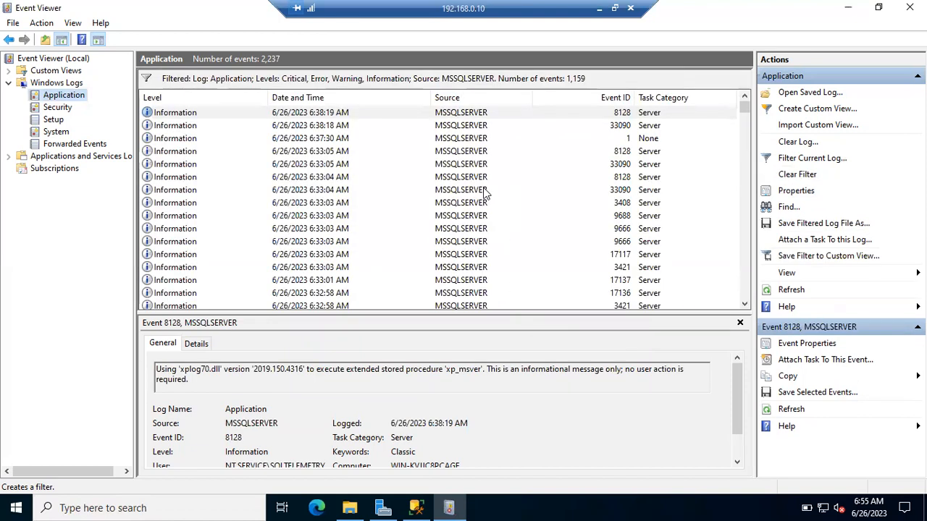
# Look through the filtered MSSQLSERVER events and read the description of an information event with ID 3421
pyautogui.scroll(-2, 466, 268)
pyautogui.scroll(-4, 467, 268)
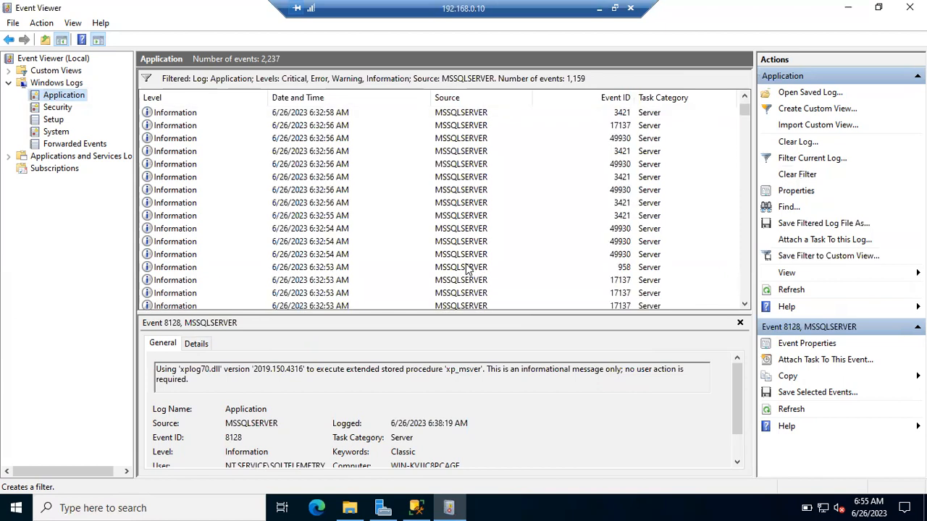
pyautogui.click(162, 205)
pyautogui.click(164, 229)
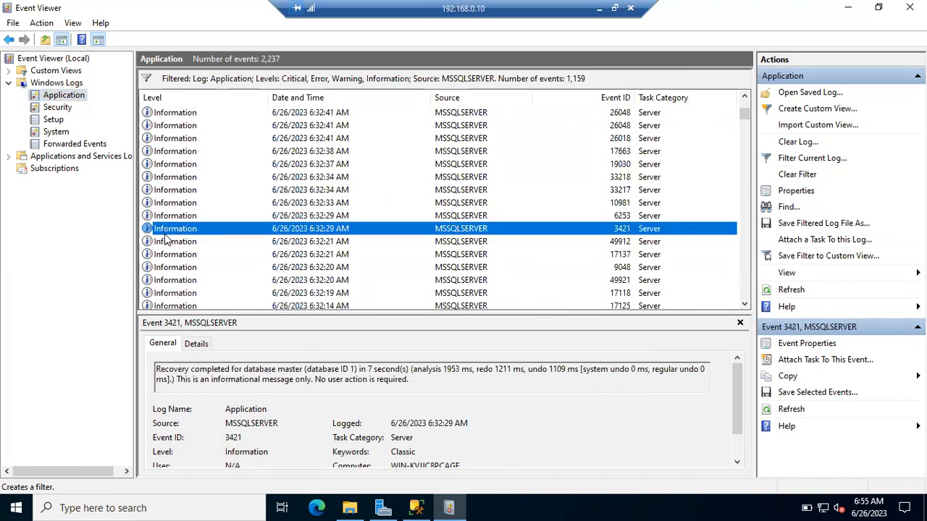
pyautogui.scroll(-3, 164, 239)
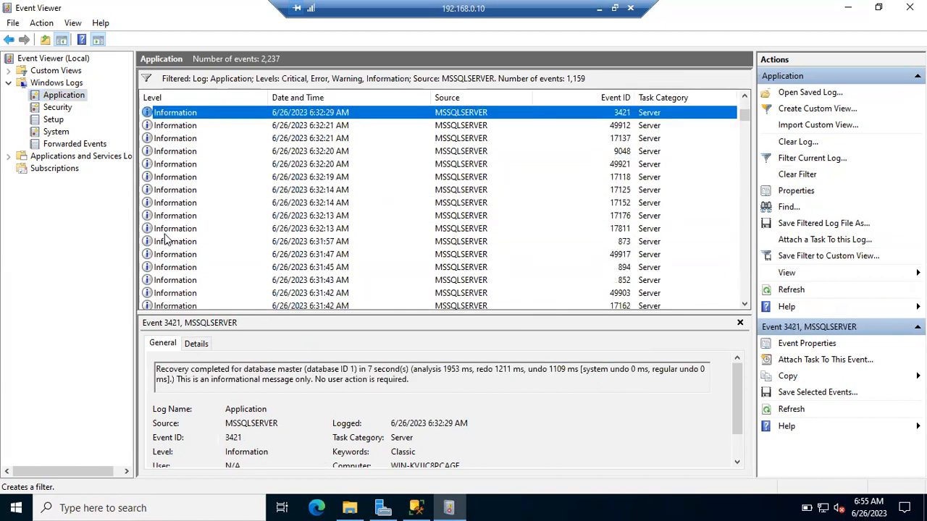
# Remove the Information level from the Application log filter and apply it
pyautogui.click(800, 161)
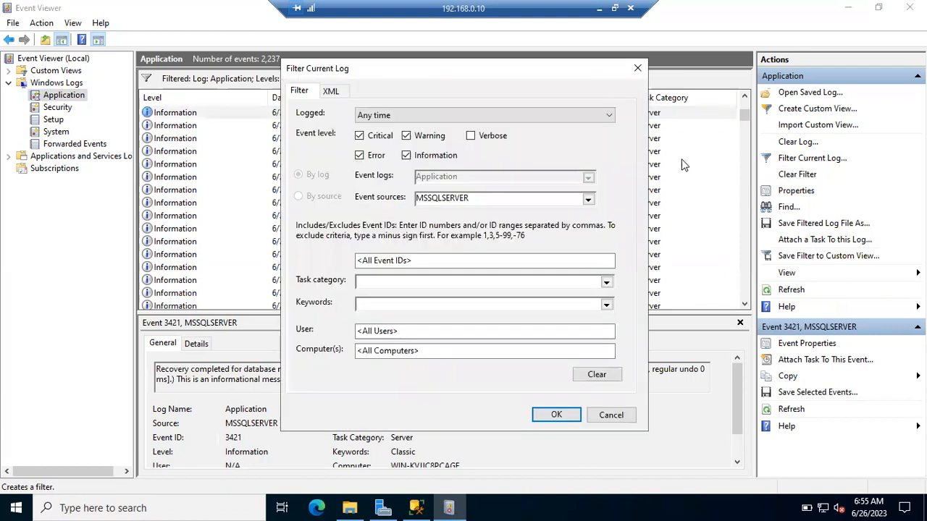
pyautogui.click(406, 156)
pyautogui.click(555, 414)
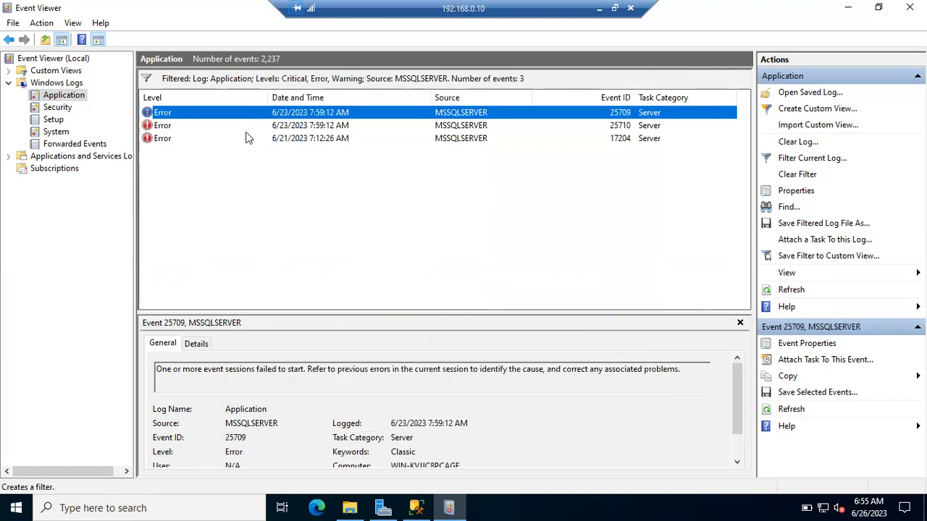
# Read the messages of the MSSQLSERVER error events, marking the key text in events 25709 and 25710
pyautogui.moveTo(173, 370); pyautogui.dragTo(360, 369)
pyautogui.click(180, 128)
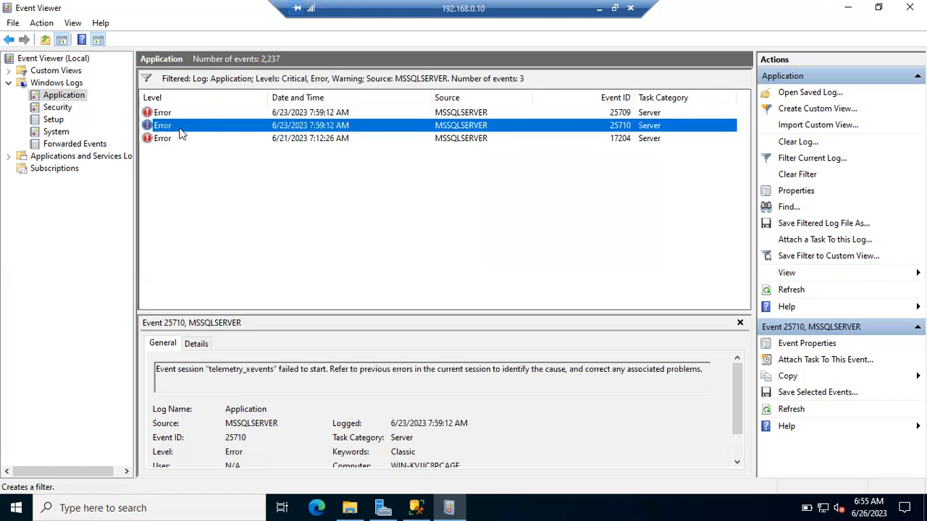
pyautogui.moveTo(205, 369); pyautogui.dragTo(300, 370)
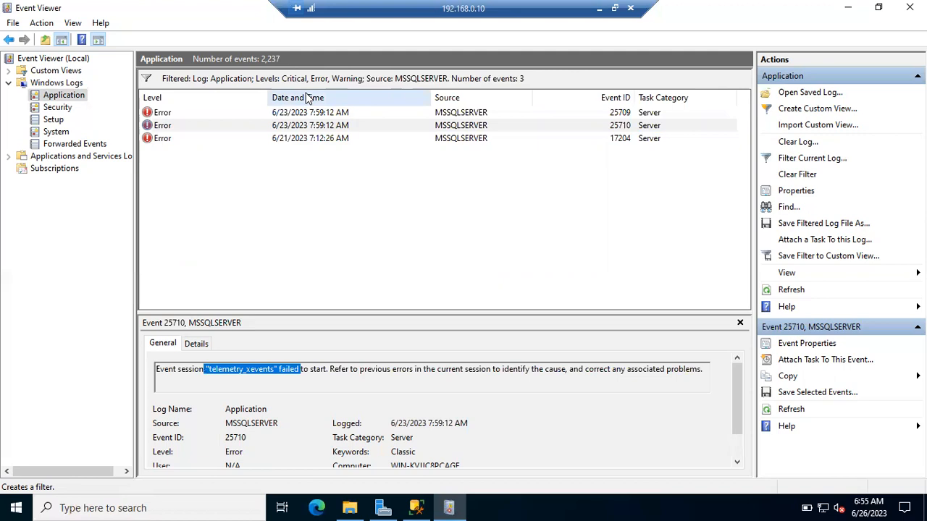
pyautogui.click(212, 130)
pyautogui.click(214, 140)
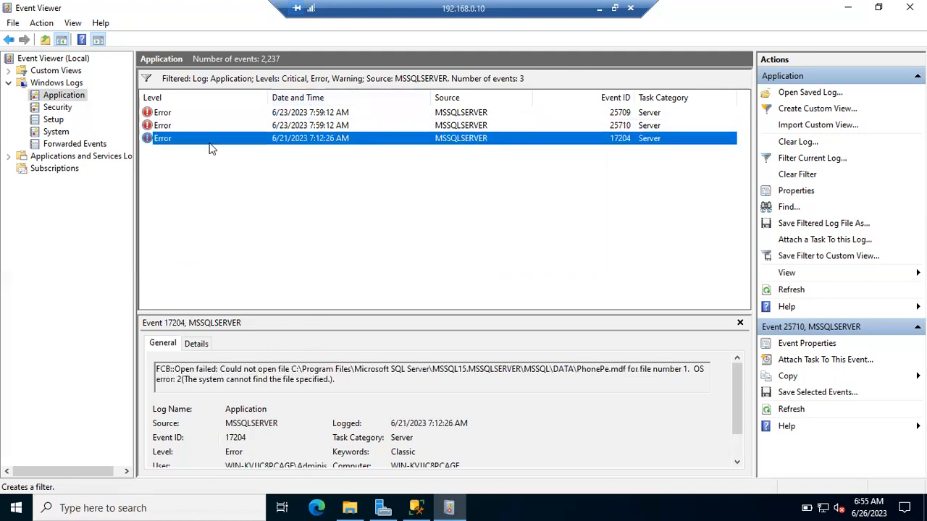
pyautogui.click(285, 127)
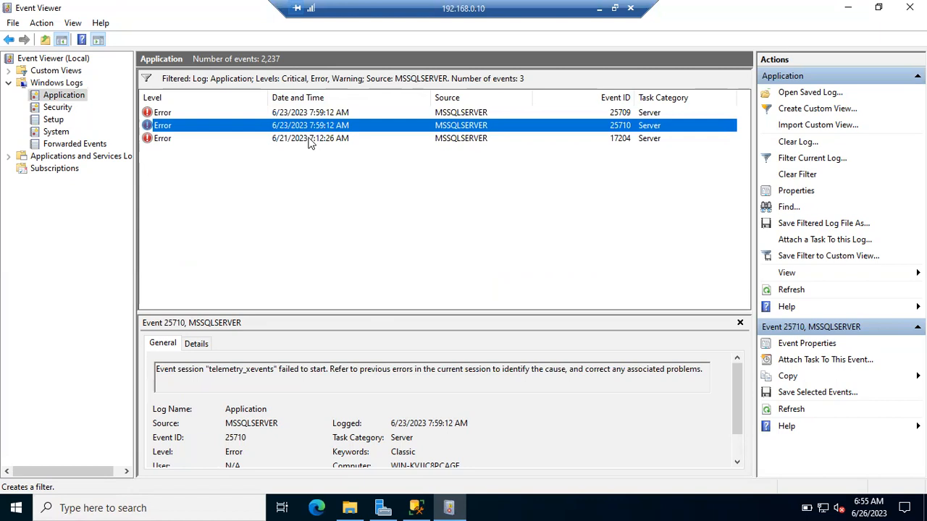
# Examine error event 17204, marking the failed file open and the operating system error in its message
pyautogui.click(309, 141)
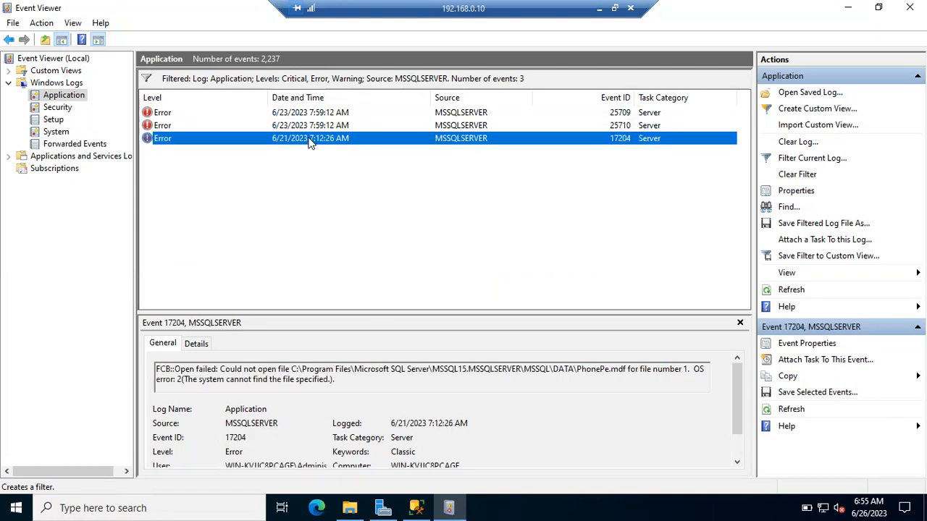
pyautogui.moveTo(338, 380); pyautogui.dragTo(210, 355)
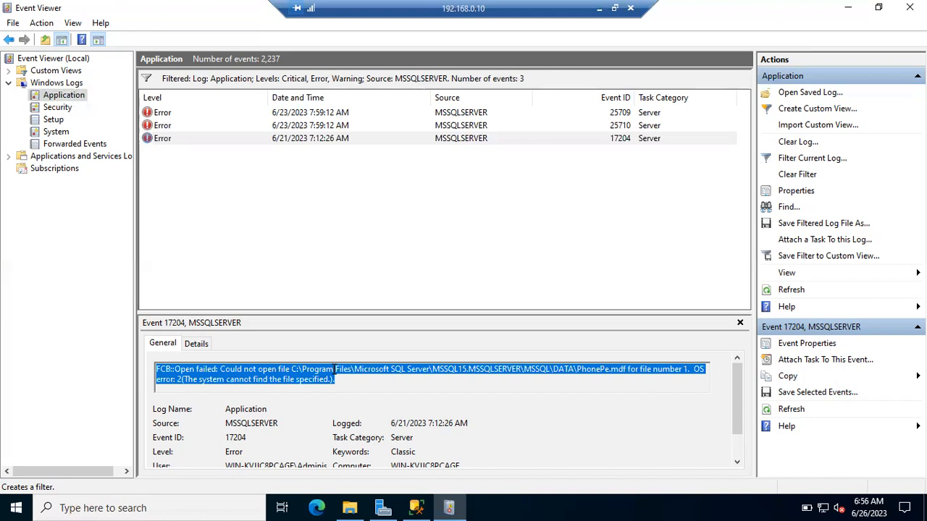
pyautogui.click(234, 370)
pyautogui.moveTo(220, 370); pyautogui.dragTo(569, 363)
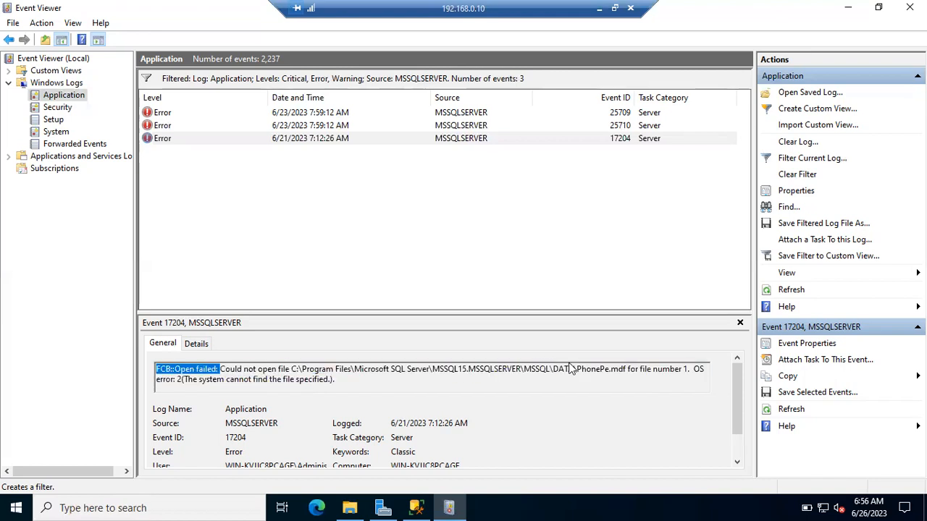
pyautogui.click(617, 370)
pyautogui.moveTo(199, 380); pyautogui.dragTo(343, 380)
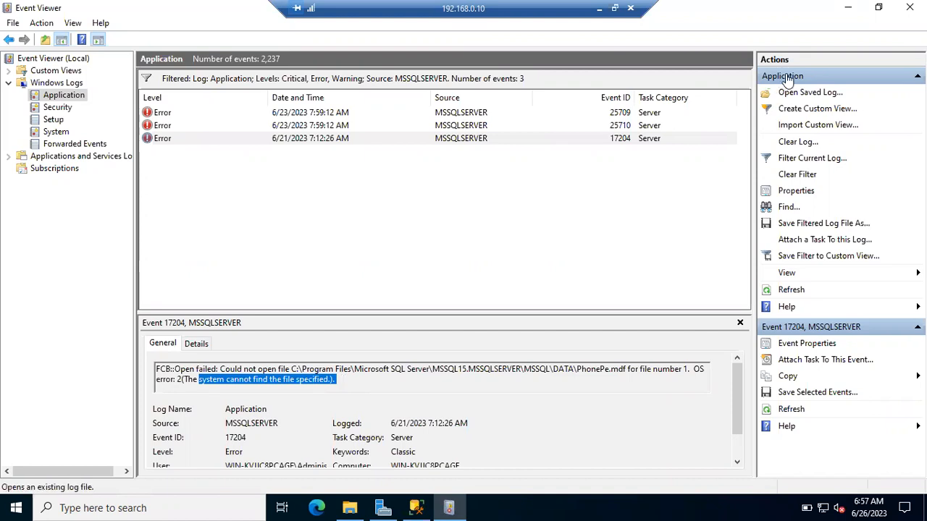
# Minimize Event Viewer and the setup log folder, and start a new query on the server in SQL Server Management Studio
pyautogui.click(847, 8)
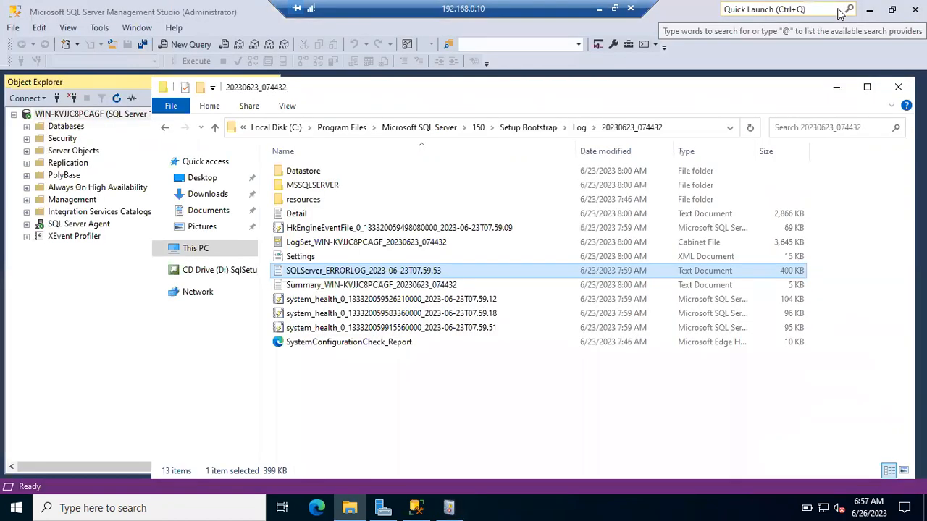
pyautogui.click(834, 91)
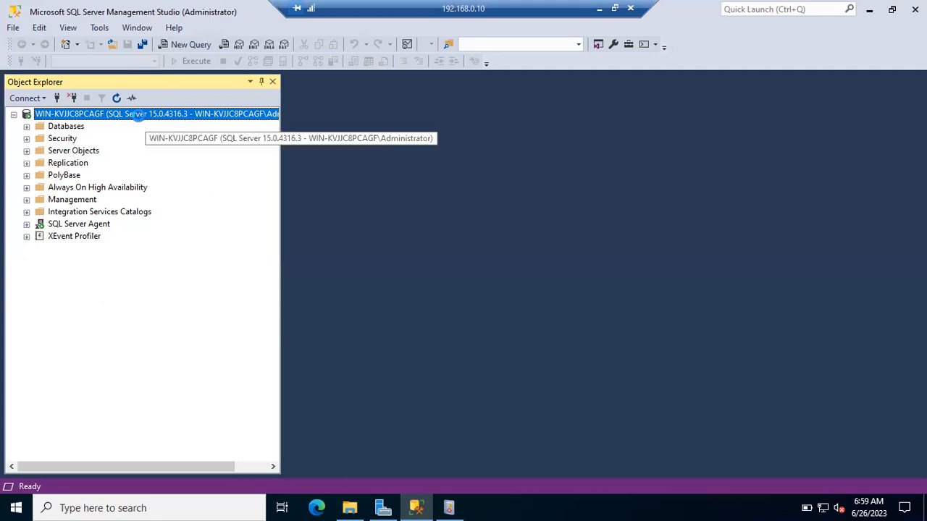
pyautogui.rightClick(139, 115)
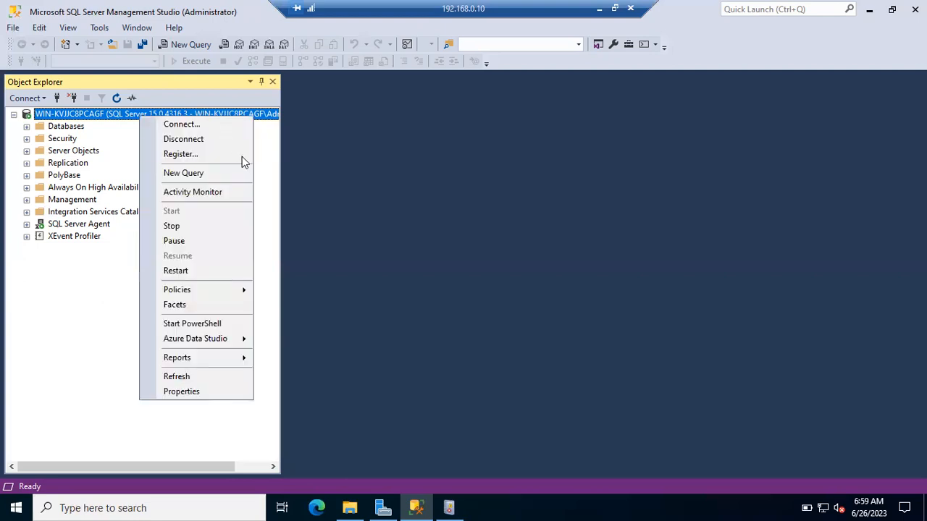
pyautogui.click(201, 177)
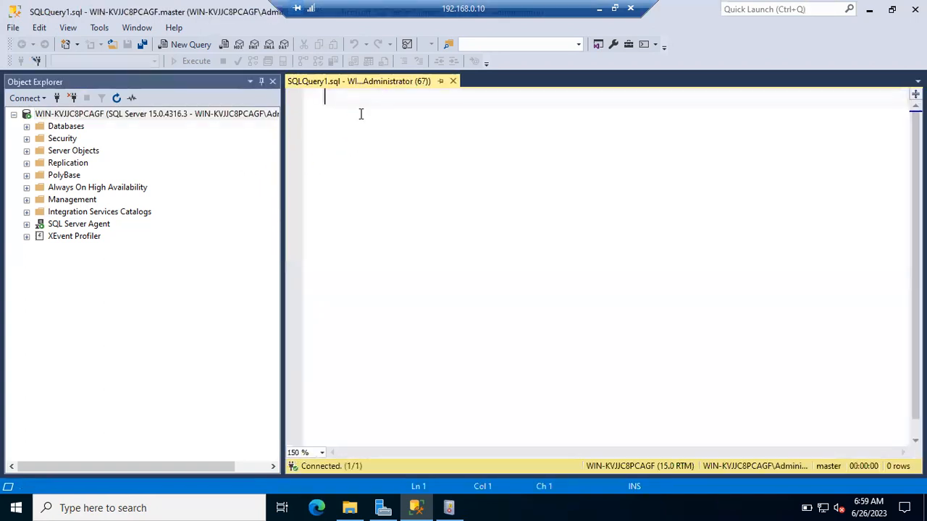
pyautogui.write('selec')
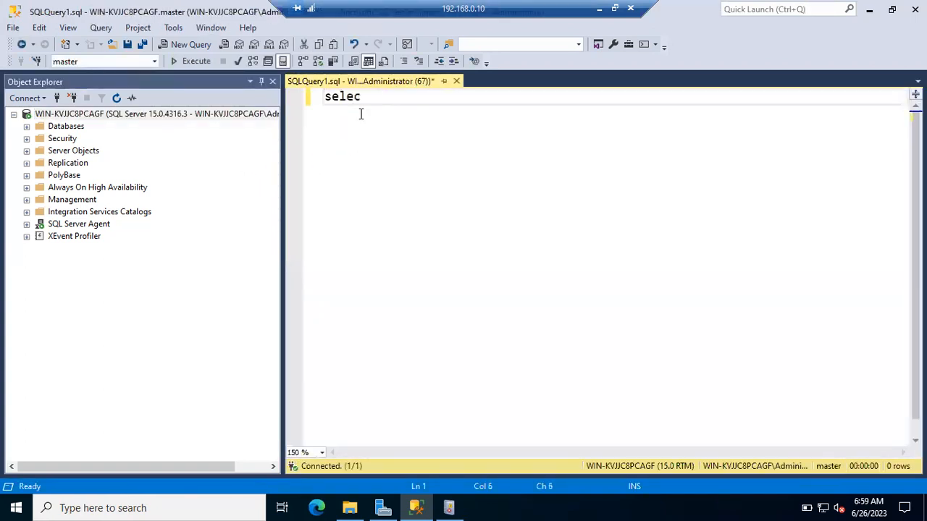
pyautogui.write('t @@version')
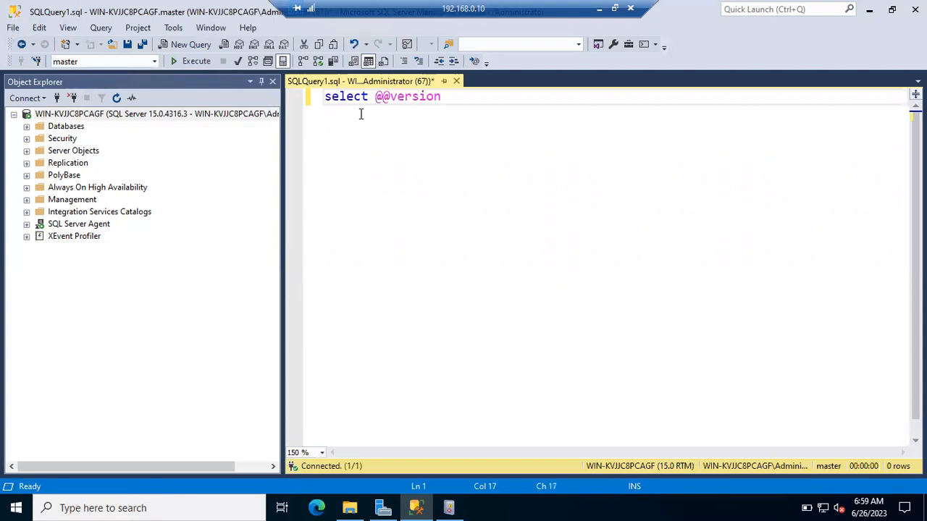
pyautogui.press('F5')
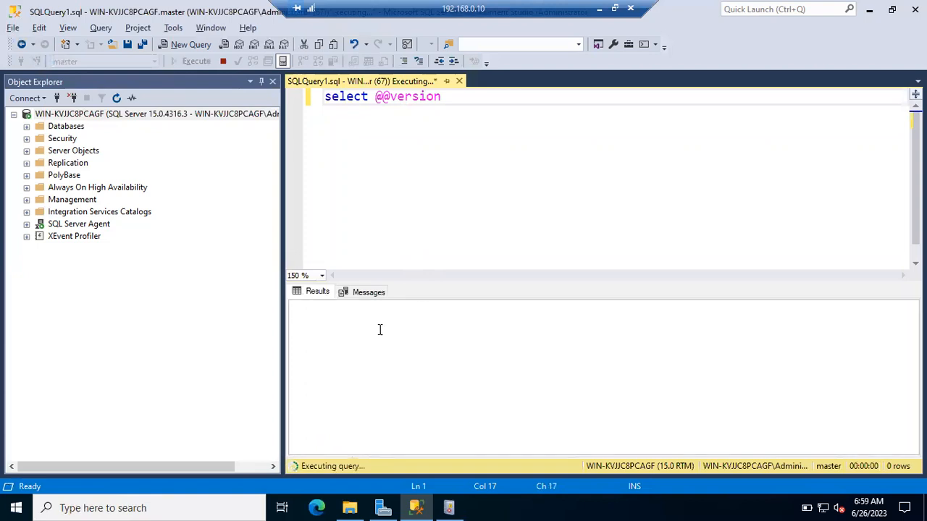
pyautogui.click(444, 319)
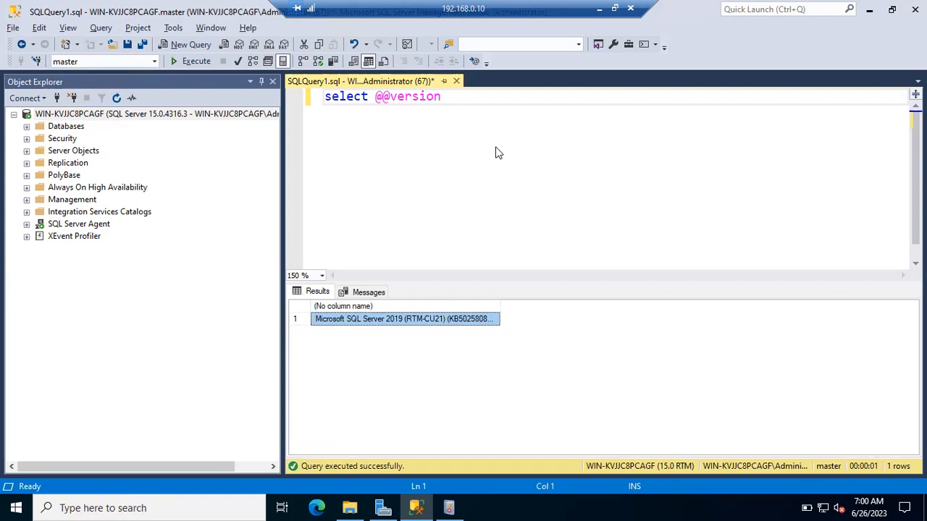
pyautogui.click(517, 504)
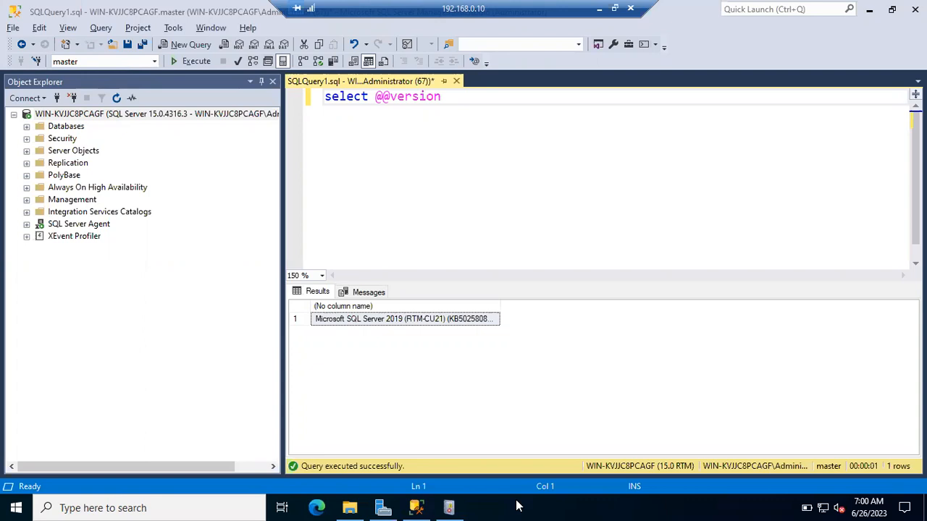
# Open Programs and Features with the run command "appwiz.cpl" and maximize its window
pyautogui.press('super+r')
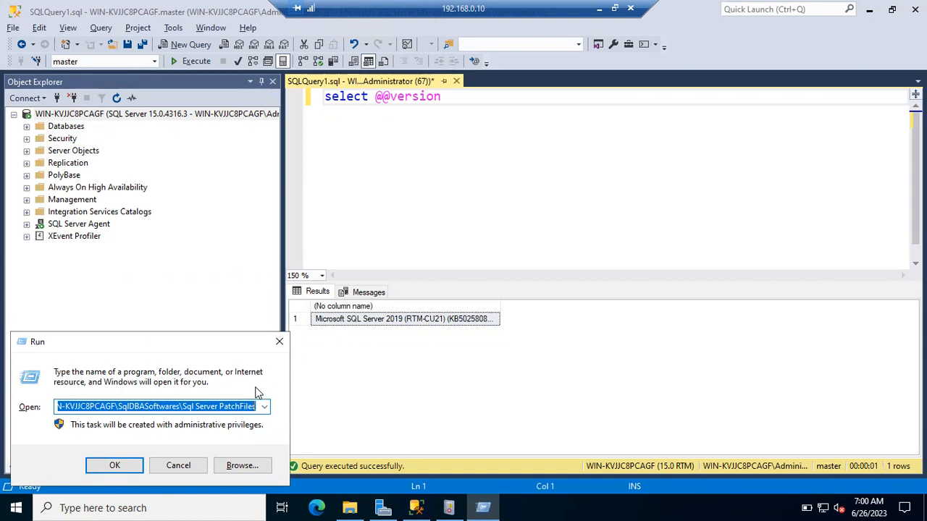
pyautogui.click(236, 405)
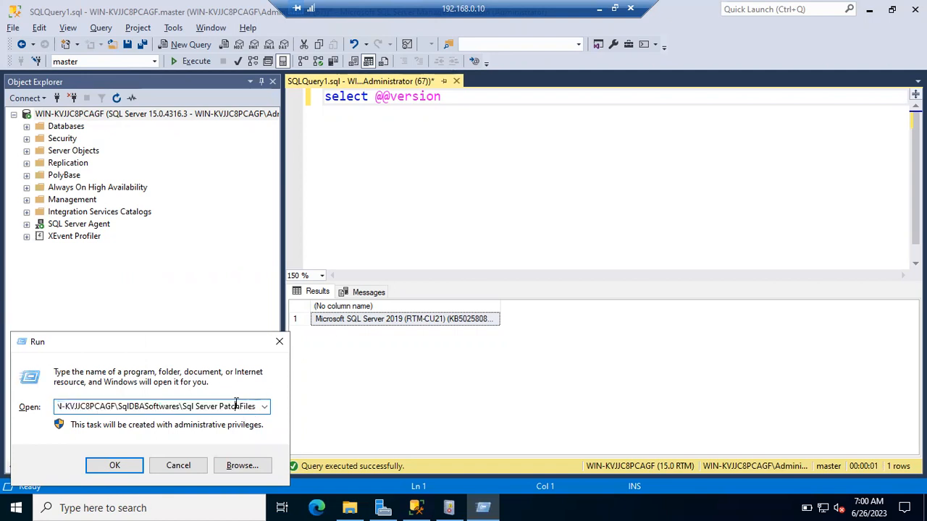
pyautogui.hotkey('ctrl', 'a')
pyautogui.write('app')
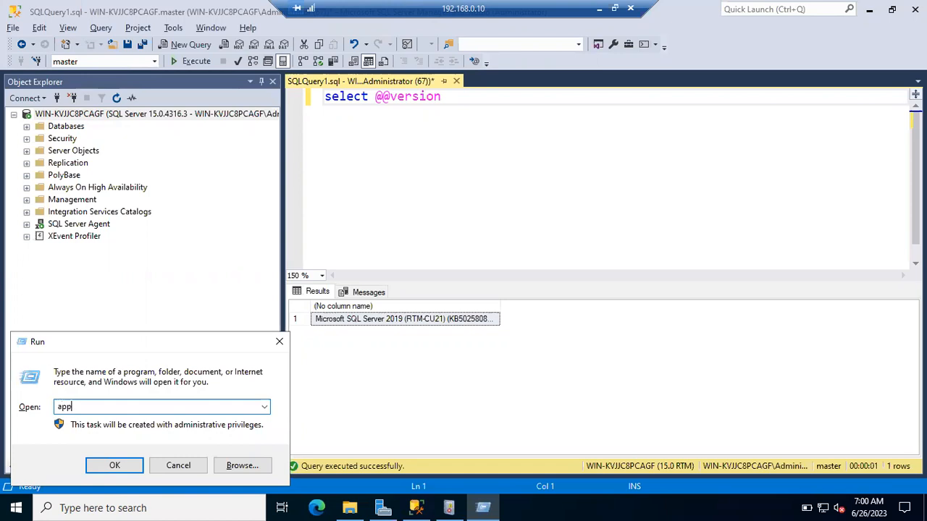
pyautogui.write('wiz.cpl')
pyautogui.press('Return')
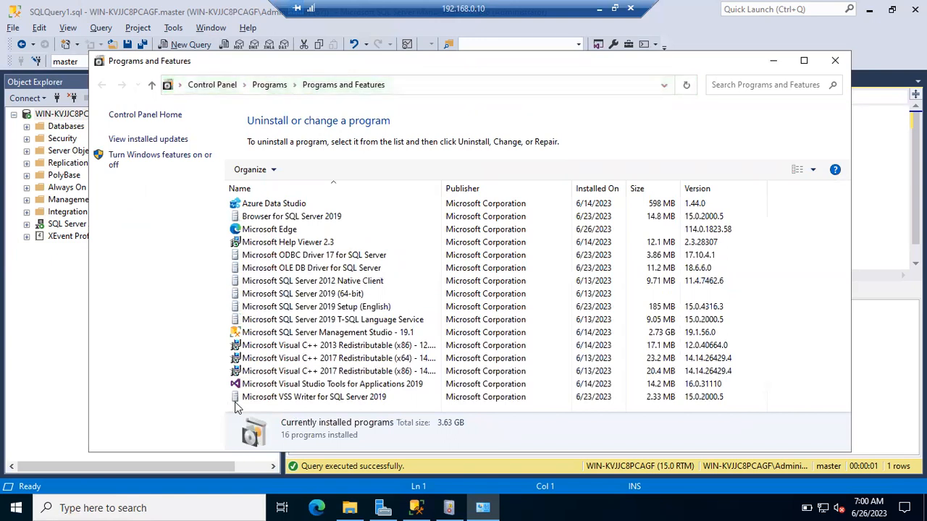
pyautogui.press('super+r')
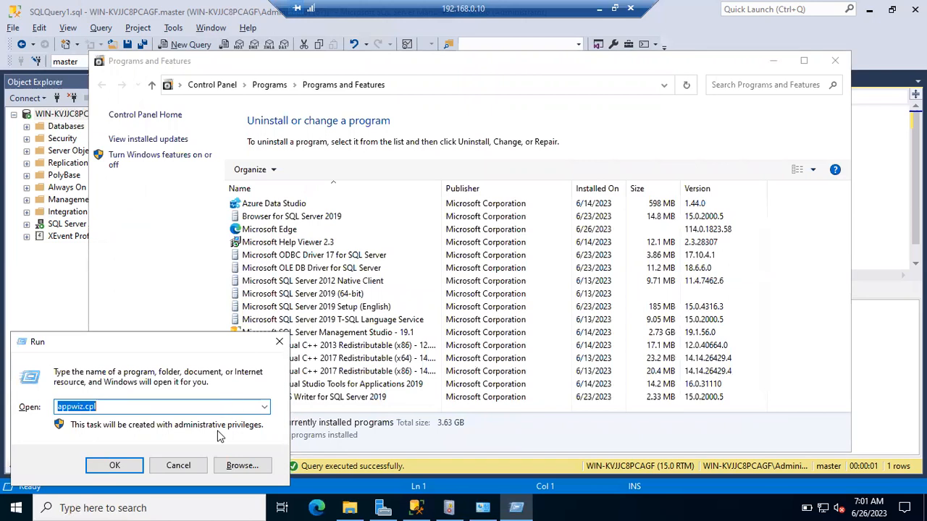
pyautogui.click(178, 465)
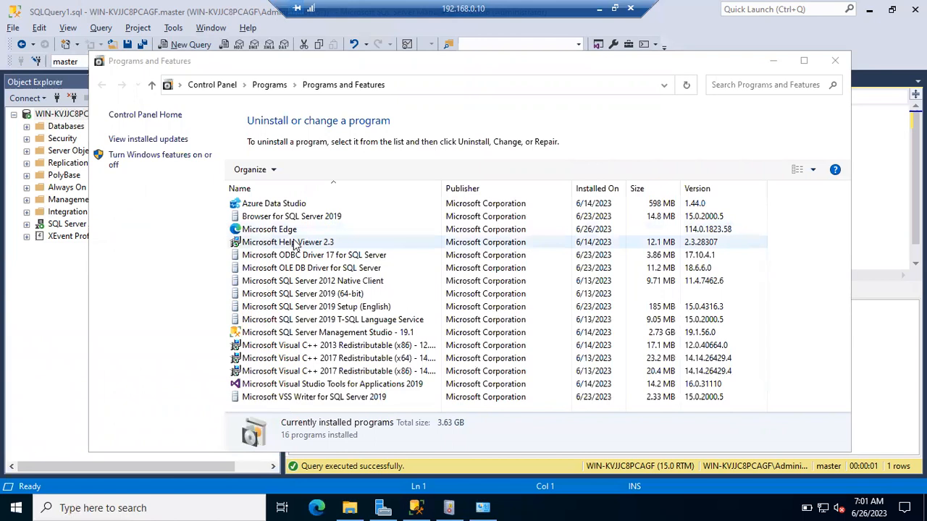
pyautogui.click(805, 62)
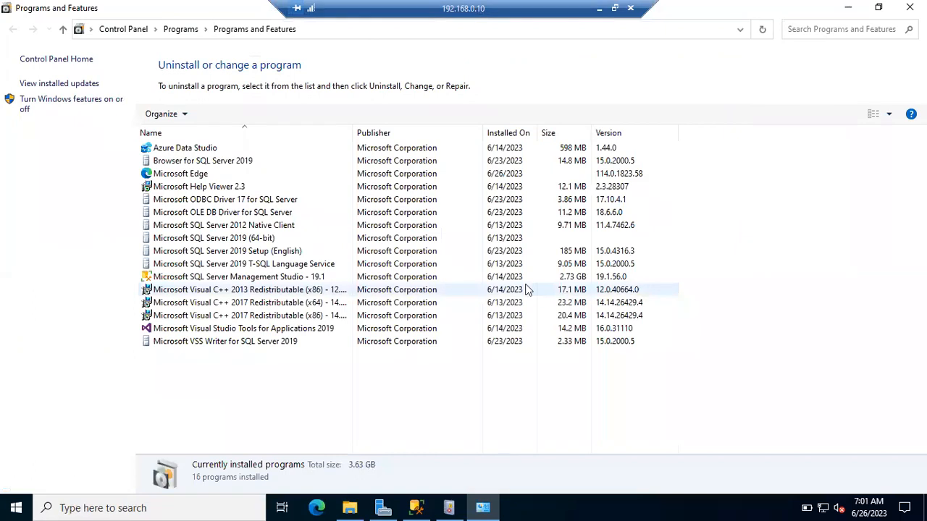
# Display the installed updates and examine the Hotfix 4316 entries for the SQL Server VSS Writer and SQL Server 2019 (KB5025808)
pyautogui.click(289, 236)
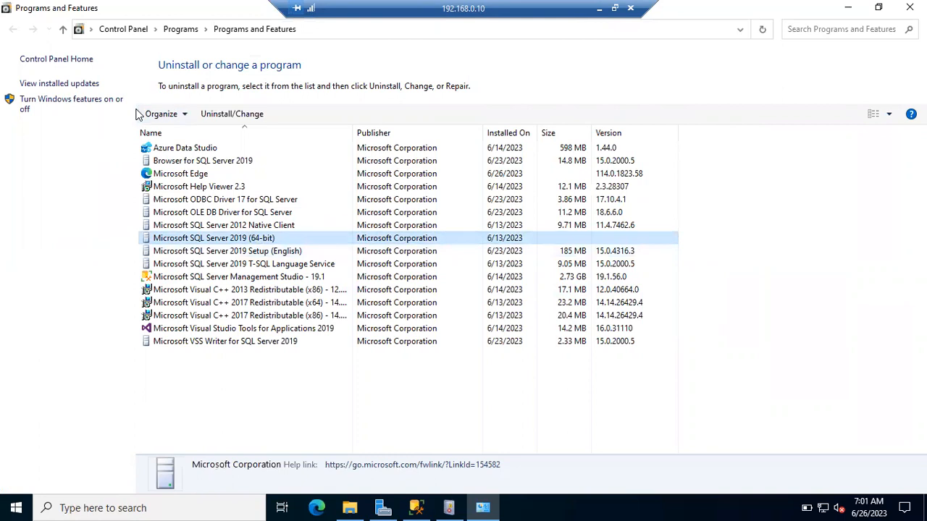
pyautogui.click(68, 85)
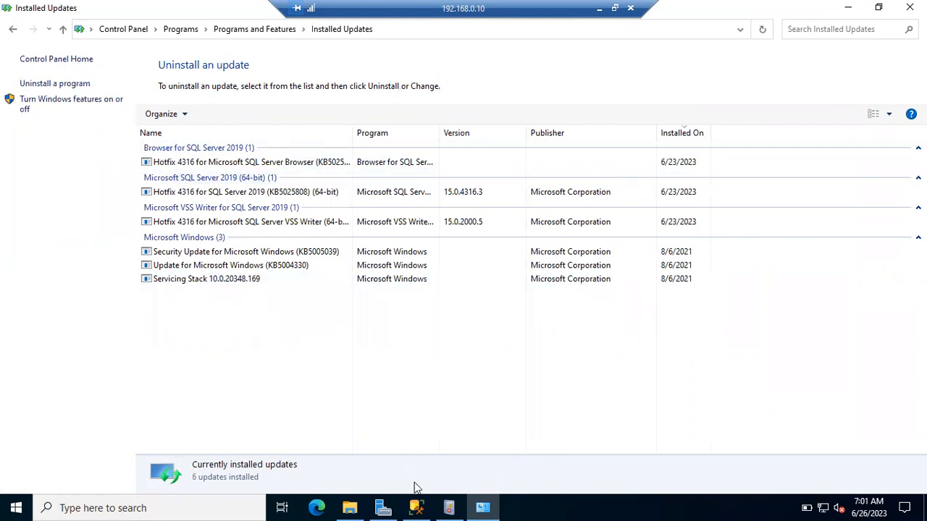
pyautogui.click(416, 507)
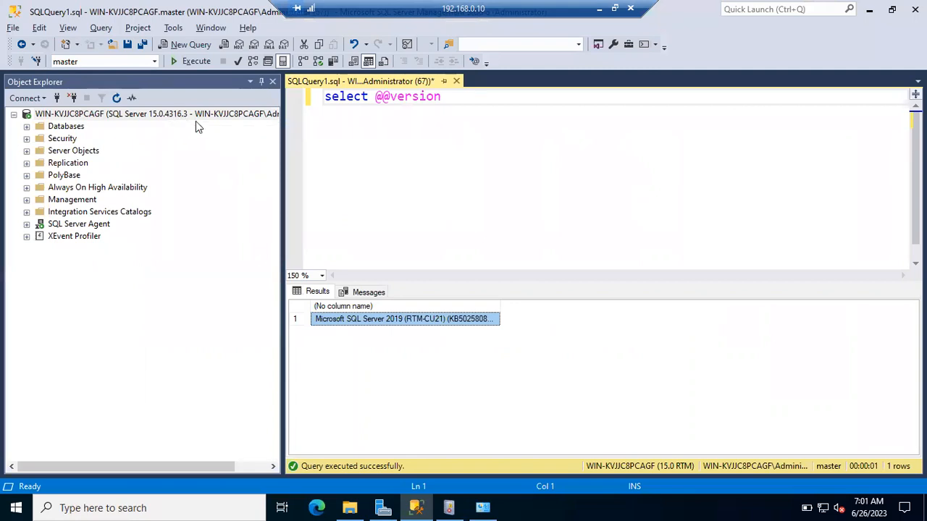
pyautogui.hotkey('alt', 'Tab')
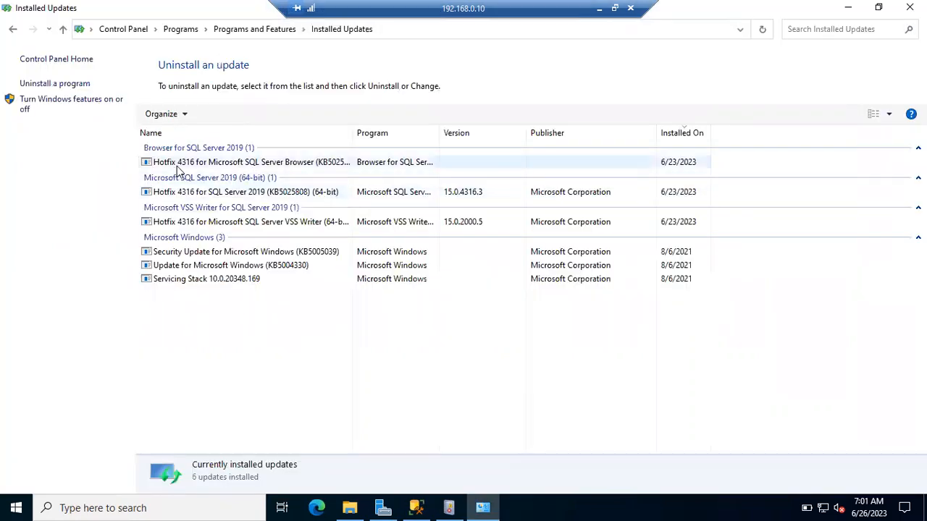
pyautogui.click(194, 228)
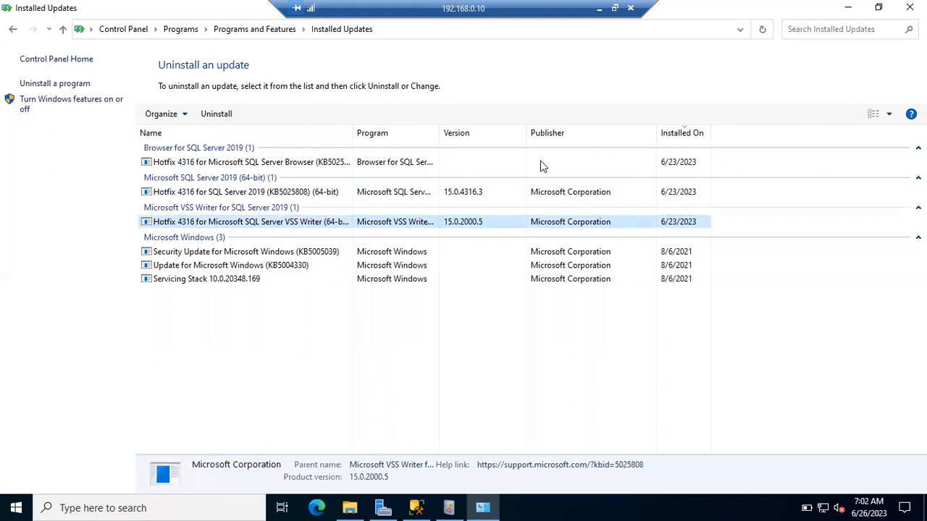
pyautogui.click(232, 194)
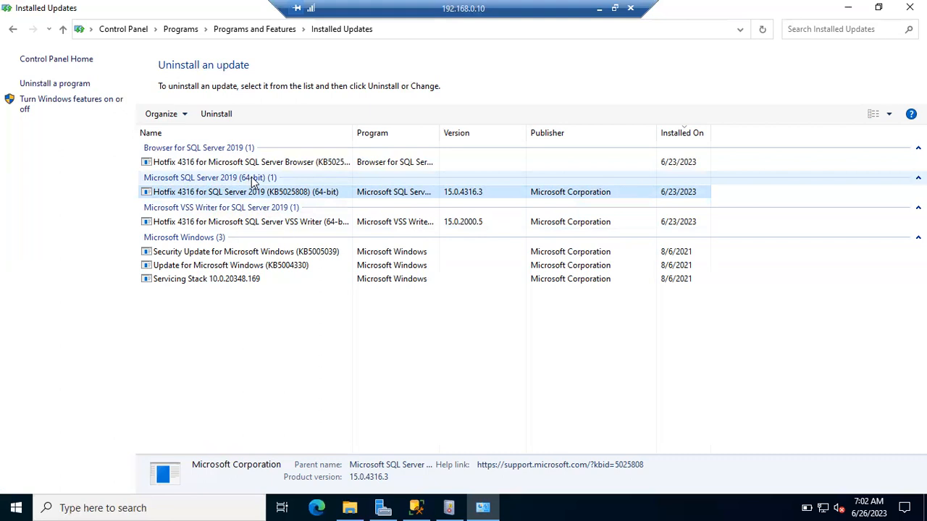
# Start uninstalling Hotfix 4316 for SQL Server 2019 (KB5025808) and expand the rule check details on the wizard's first page
pyautogui.doubleClick(196, 196)
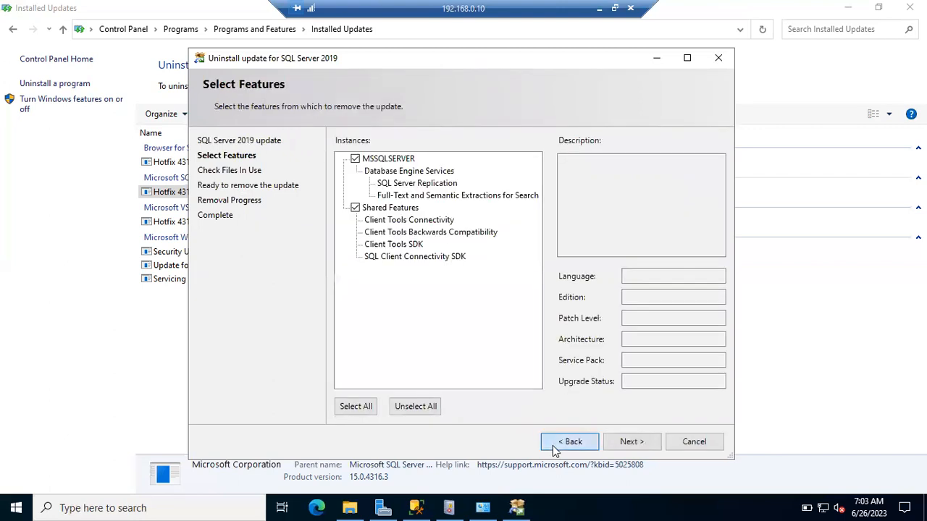
pyautogui.click(553, 443)
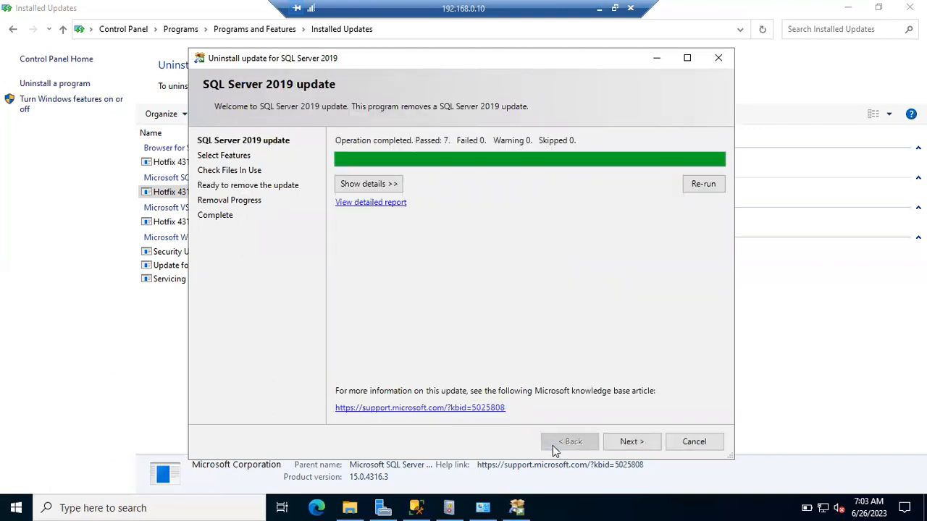
pyautogui.click(369, 185)
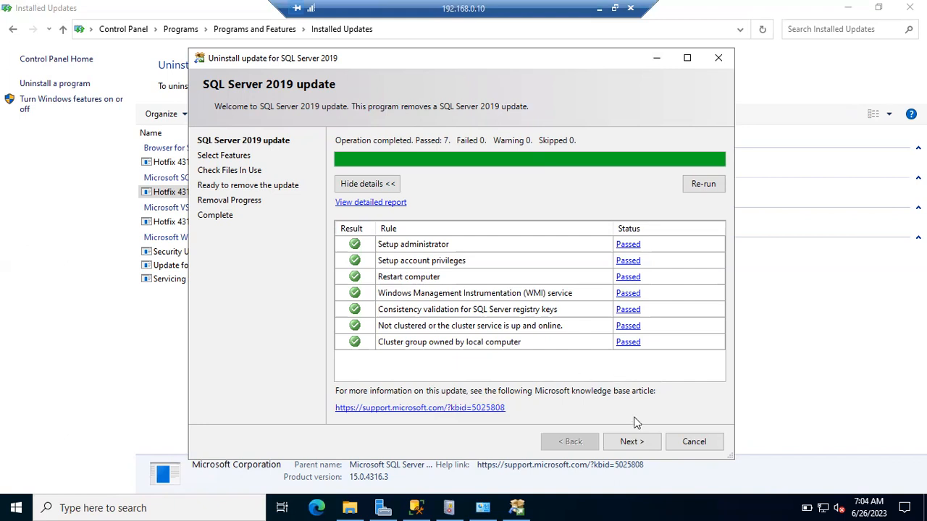
# Remove the update from the MSSQLSERVER instance and Shared Features, continuing past the files-in-use check and the summary
pyautogui.click(636, 440)
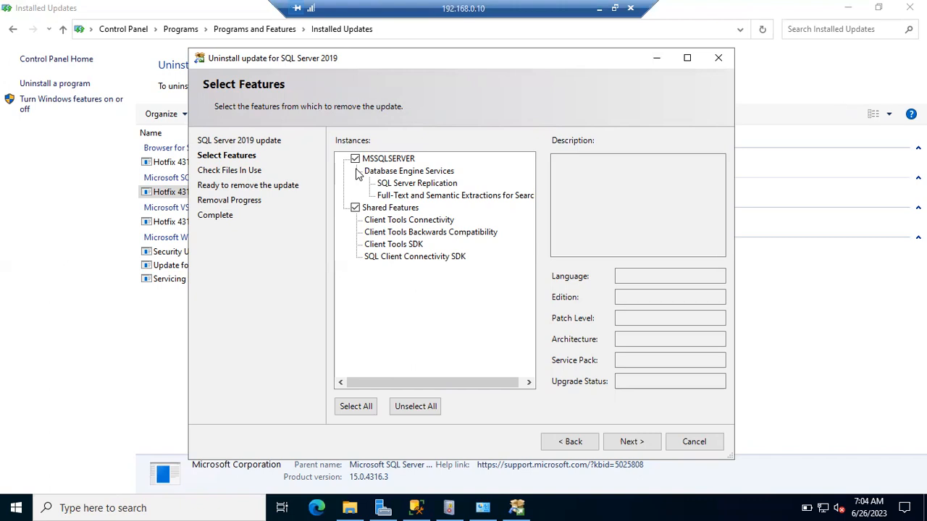
pyautogui.click(624, 443)
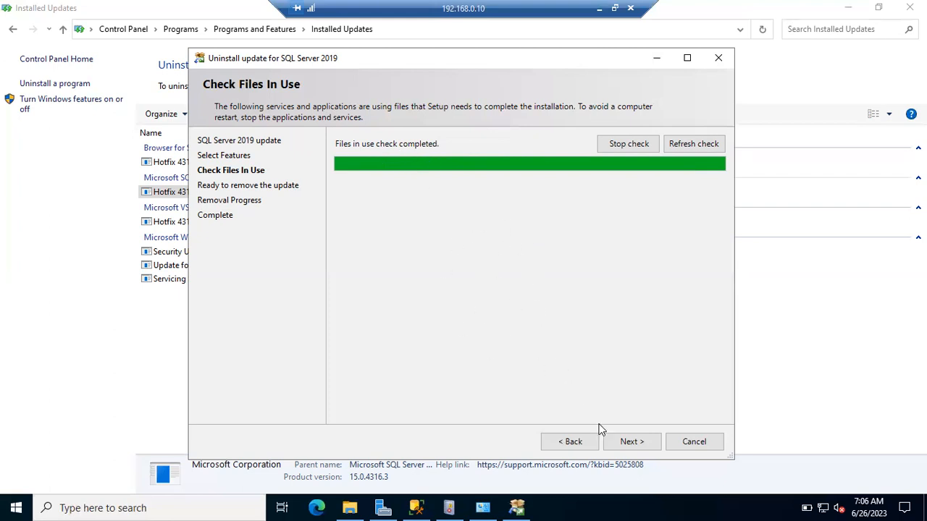
pyautogui.click(633, 443)
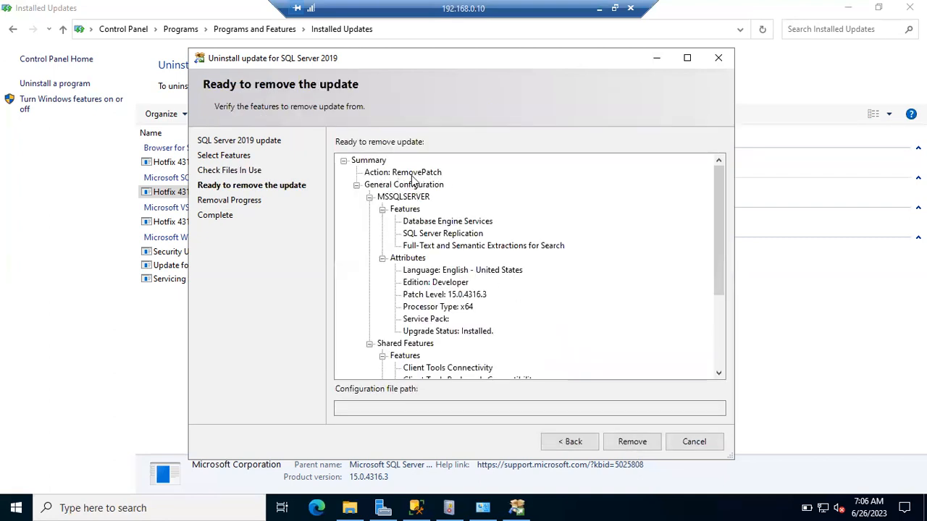
pyautogui.click(632, 443)
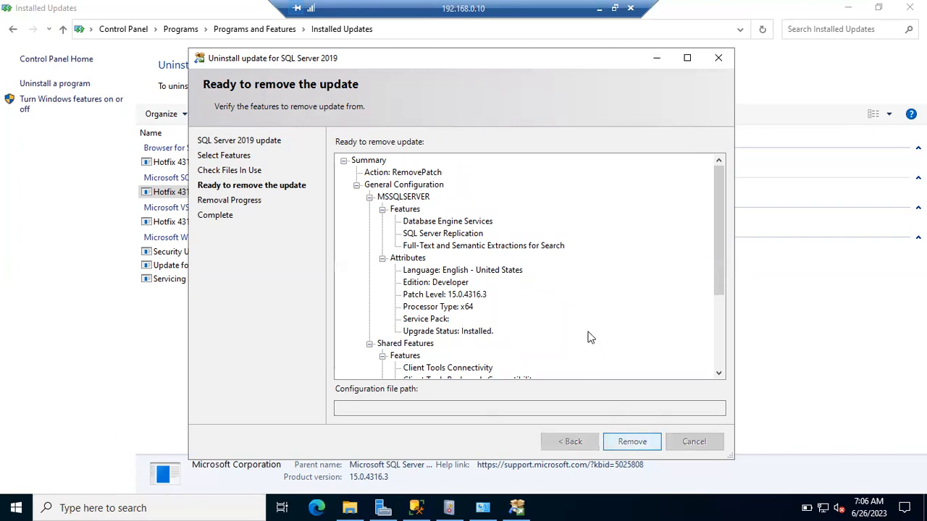
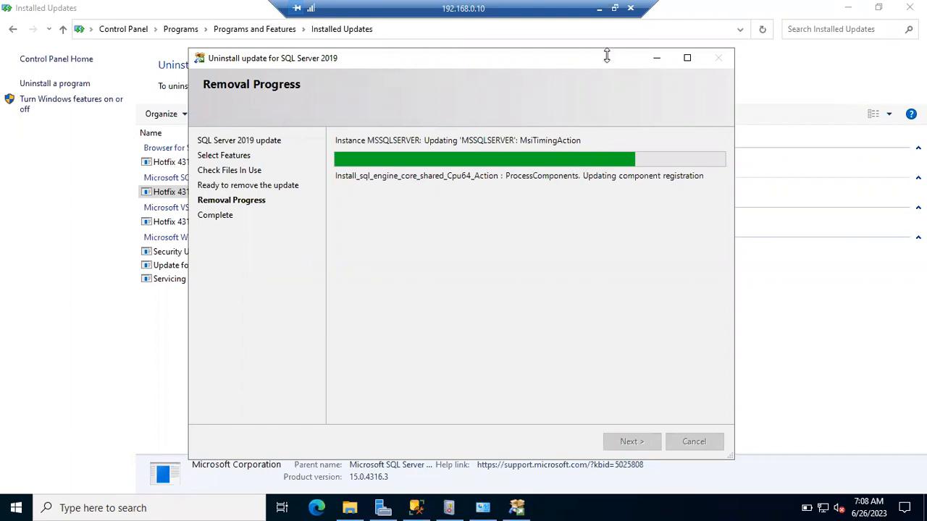
# Minimize the remote desktop session and open a blank Notepad document on the local computer
pyautogui.click(599, 10)
pyautogui.click(579, 507)
pyautogui.press('super+r')
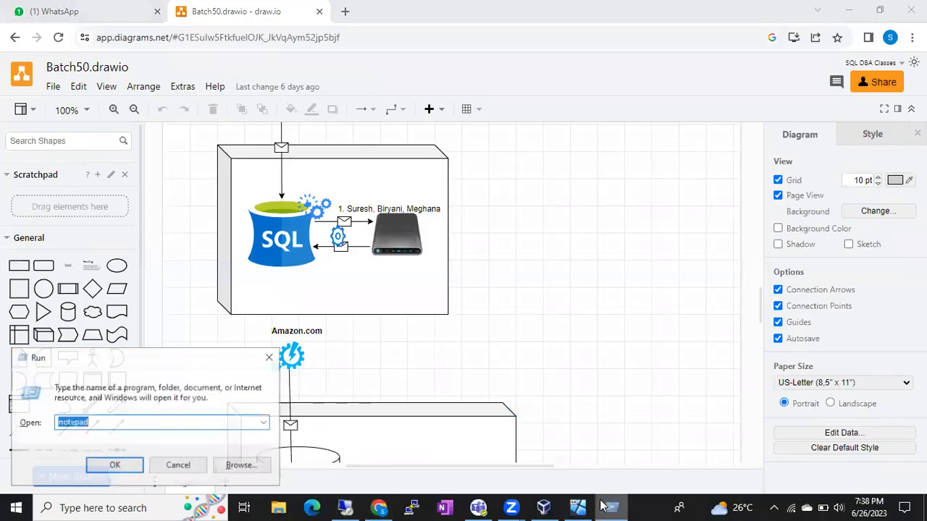
pyautogui.moveTo(600, 506)
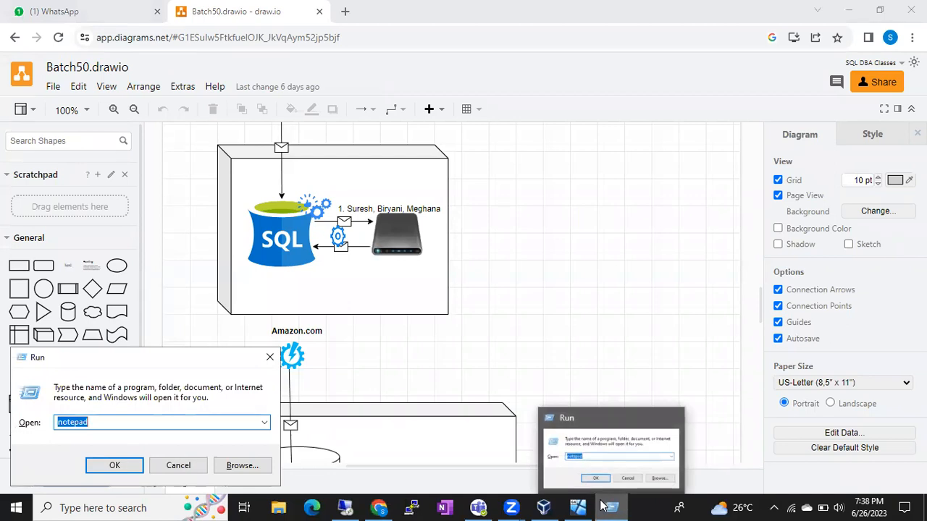
pyautogui.click(115, 465)
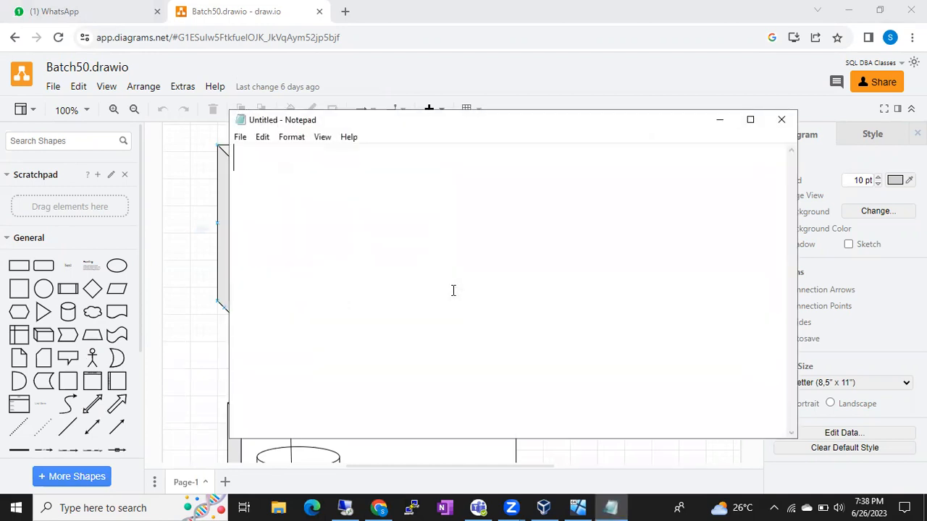
# List the file extensions ".msi" and ".msp" on separate lines, followed by a blank line
pyautogui.write('MSI')
pyautogui.press('BackSpace')
pyautogui.press('BackSpace')
pyautogui.press('BackSpace')
pyautogui.write('.S')
pyautogui.press('BackSpace')
pyautogui.write('msi')
pyautogui.press('Return')
pyautogui.write('.msp')
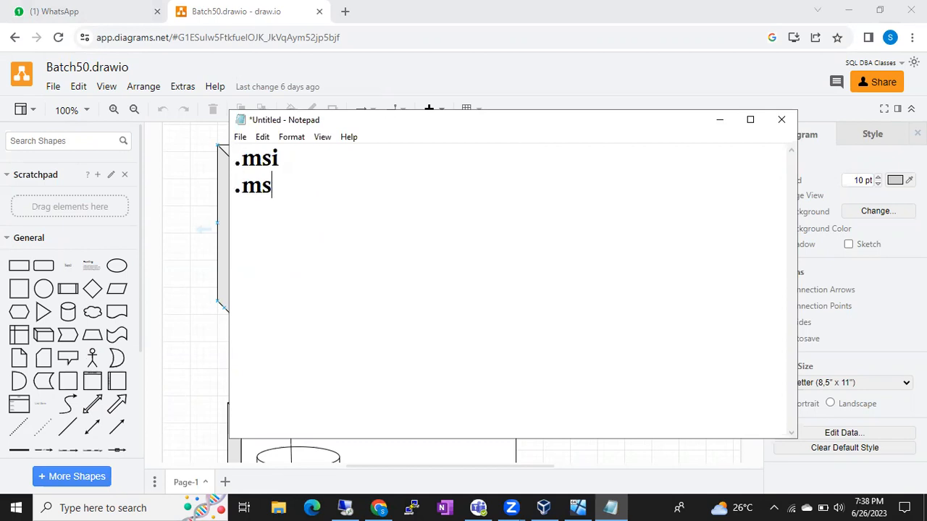
pyautogui.press('Return')
pyautogui.press('Return')
# Add the line "MSI- Microsoft Installer Files" below the extensions
pyautogui.write('MSI- M')
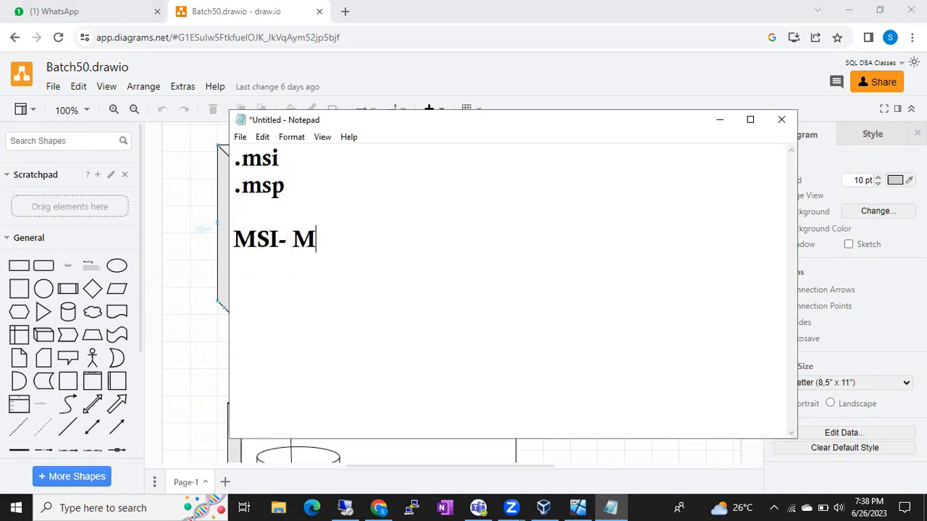
pyautogui.write('icrosoft ')
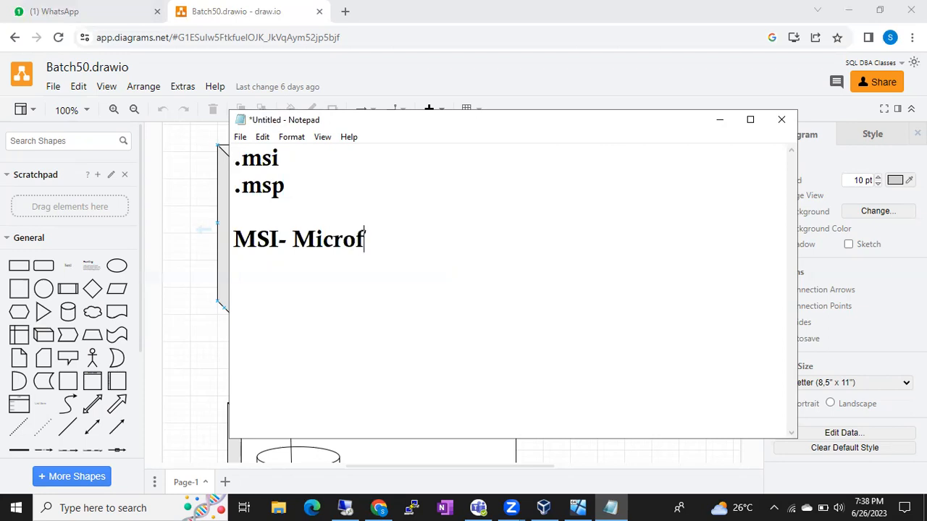
pyautogui.write('Inst')
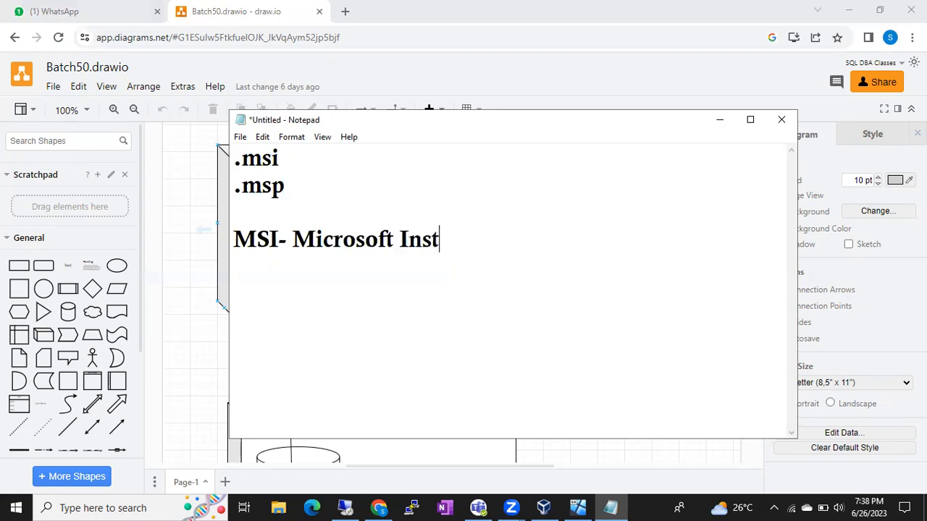
pyautogui.write('aller Files')
pyautogui.press('Return')
# Add the line "MSP- Microsoft Patch Files" below the MSI definition
pyautogui.write('M')
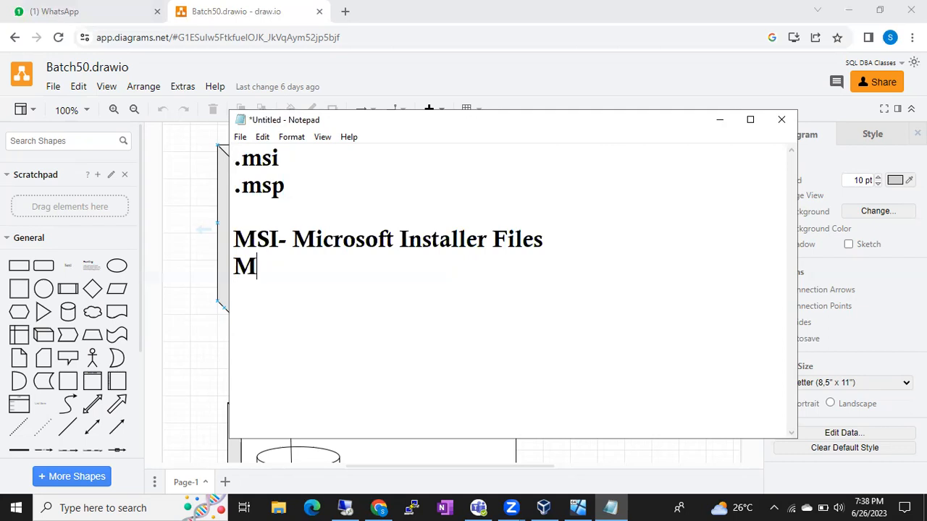
pyautogui.write('SP- Mic')
pyautogui.press('BackSpace')
pyautogui.write('icroso')
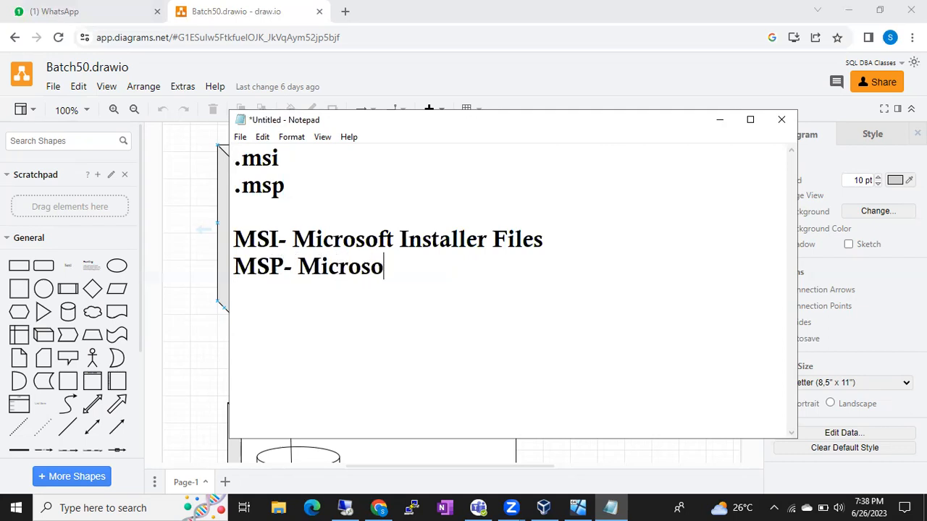
pyautogui.write('ft Patch Files')
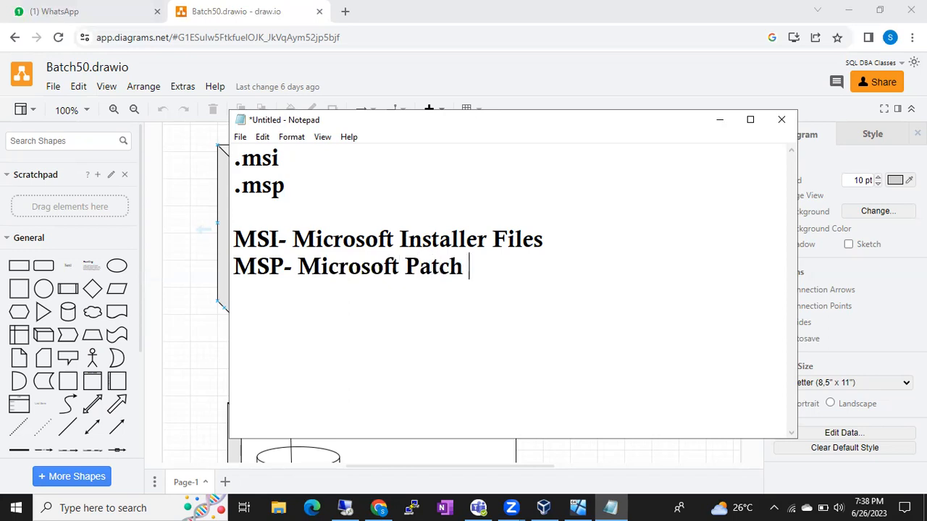
pyautogui.press('Return')
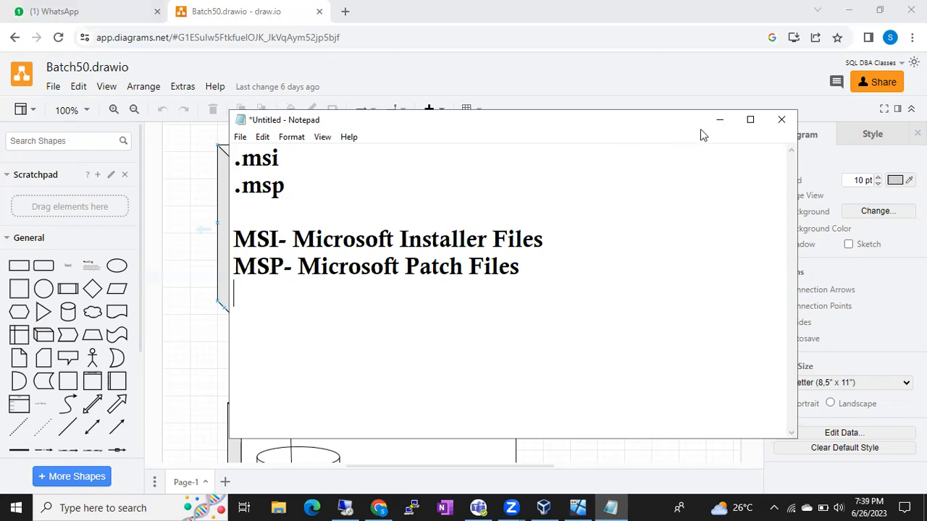
# Minimize Notepad and, in the draw.io diagram, add an enlarged rectangle beside the disk icon inside the Amazon DB server box
pyautogui.click(720, 119)
pyautogui.scroll(-5, 596, 326)
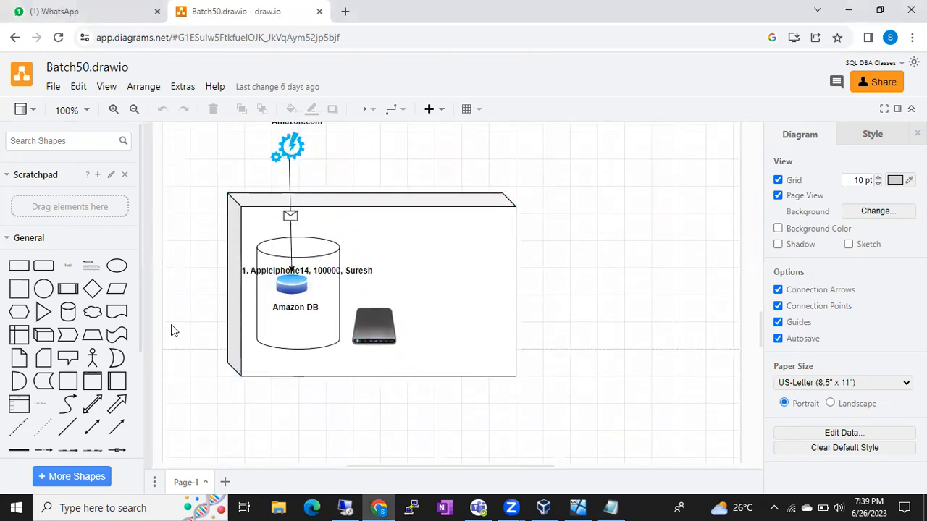
pyautogui.click(21, 270)
pyautogui.moveTo(457, 287); pyautogui.dragTo(457, 335)
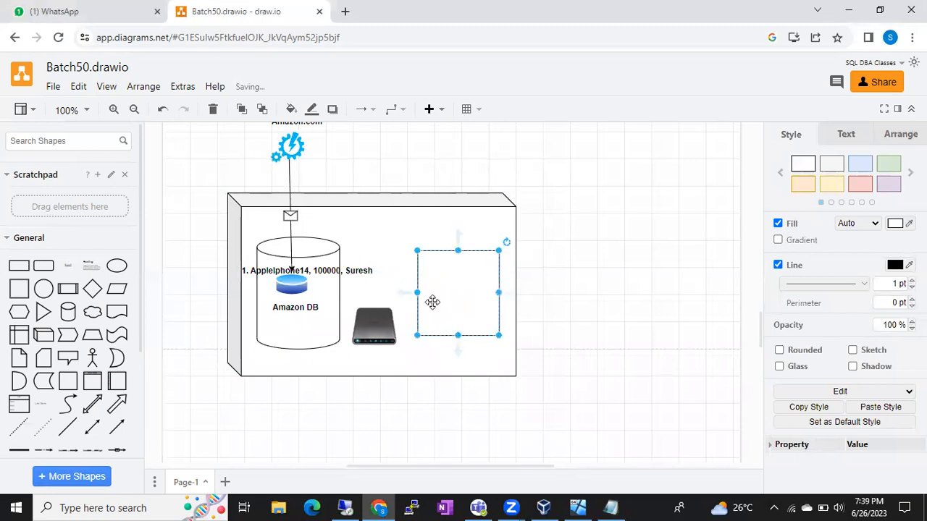
pyautogui.moveTo(417, 291); pyautogui.dragTo(406, 292)
# Add the text label "Sql_Enu.msi" to the blank canvas area beside the Amazon DB server box
pyautogui.doubleClick(573, 292)
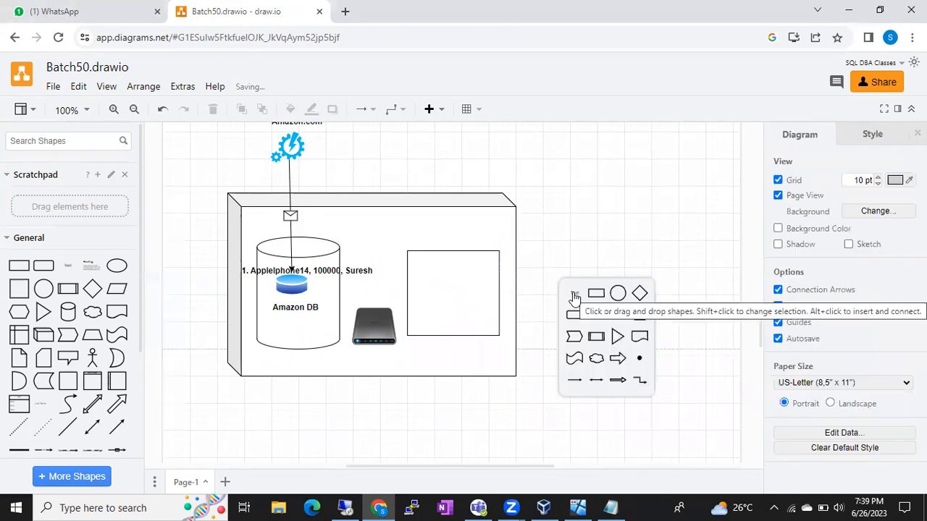
pyautogui.click(573, 292)
pyautogui.write('S')
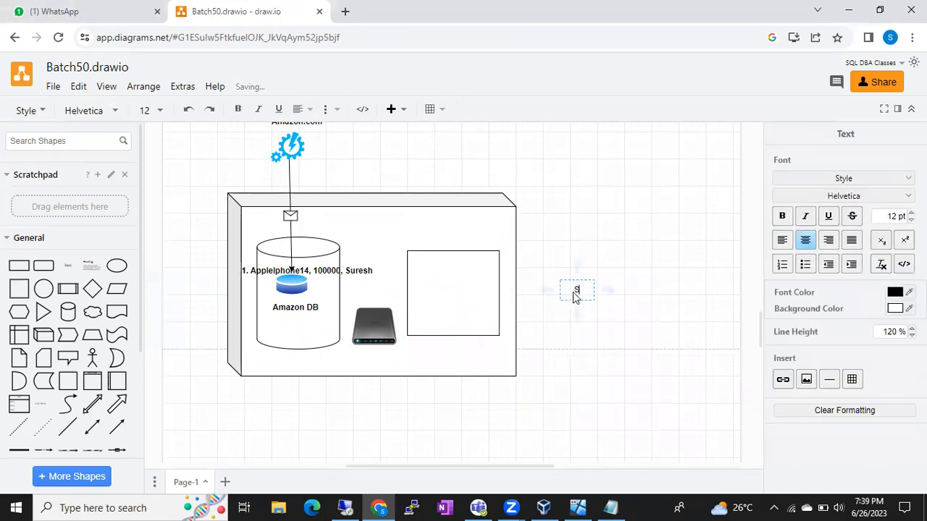
pyautogui.write('ql Enu')
pyautogui.click(626, 303)
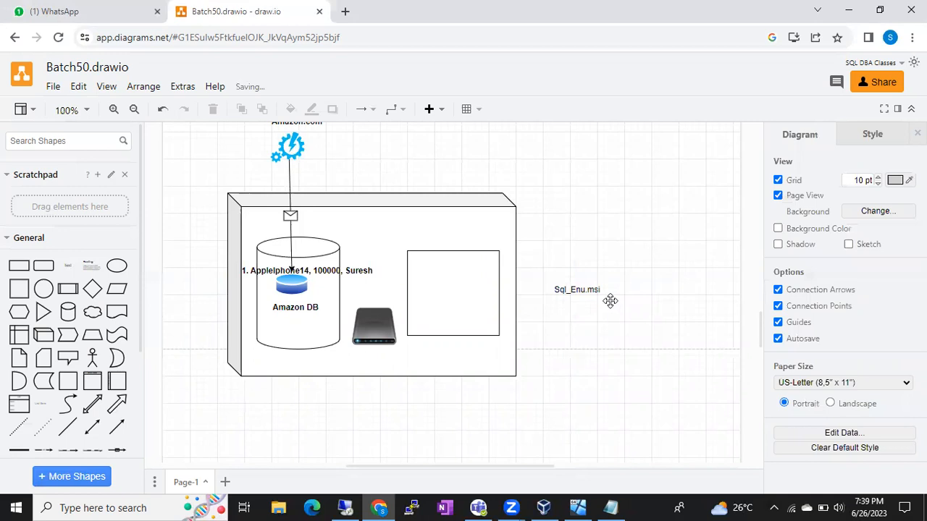
# Add a second text label, "Sql_Core.msi", below the Sql_Enu.msi label outside the server box
pyautogui.doubleClick(605, 294)
pyautogui.click(612, 320)
pyautogui.doubleClick(611, 319)
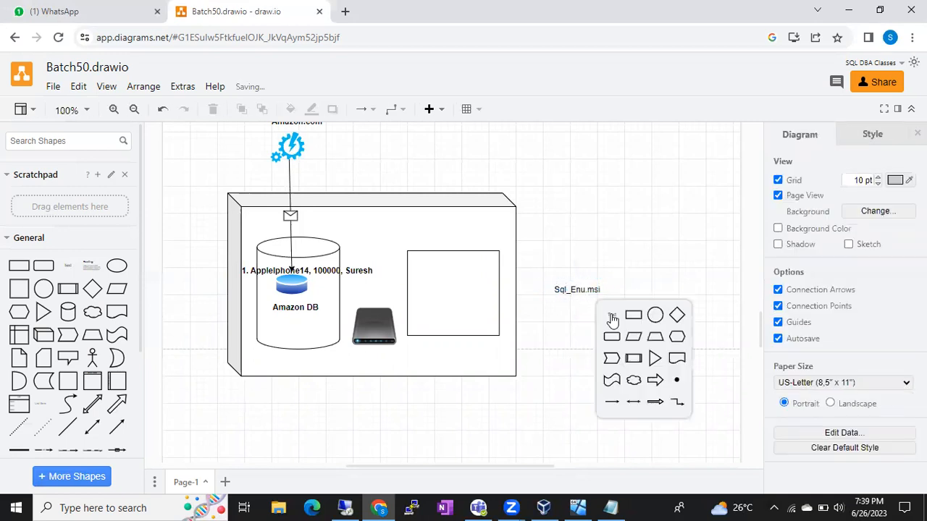
pyautogui.click(611, 320)
pyautogui.write('Sql')
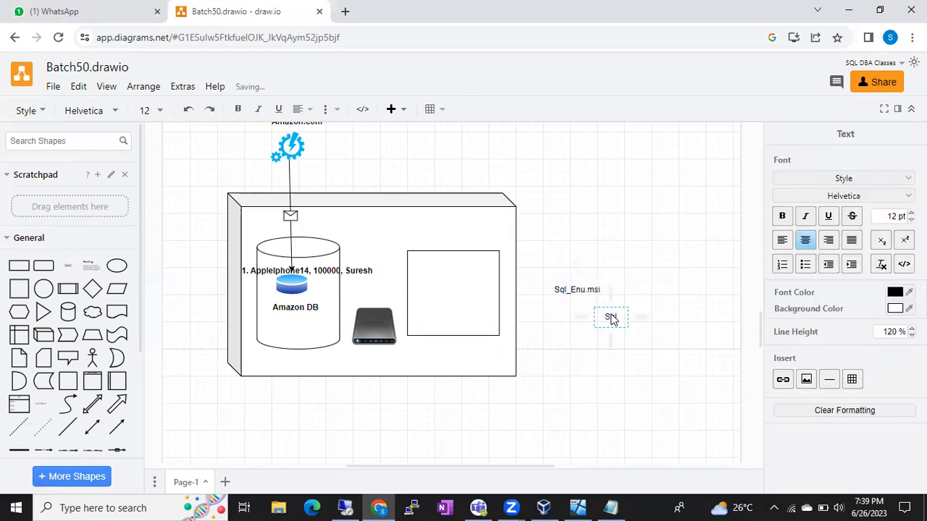
pyautogui.write('_Core.msi')
pyautogui.click(661, 321)
pyautogui.click(666, 326)
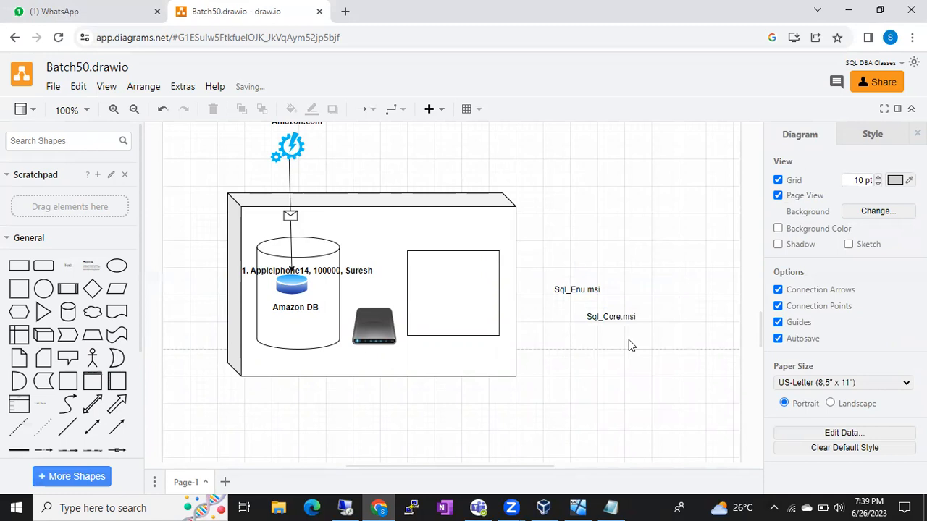
# Add a third text label, "Sql_DNU_msp", below the Sql_Core.msi label
pyautogui.doubleClick(628, 340)
pyautogui.click(628, 339)
pyautogui.write('Sql_DN')
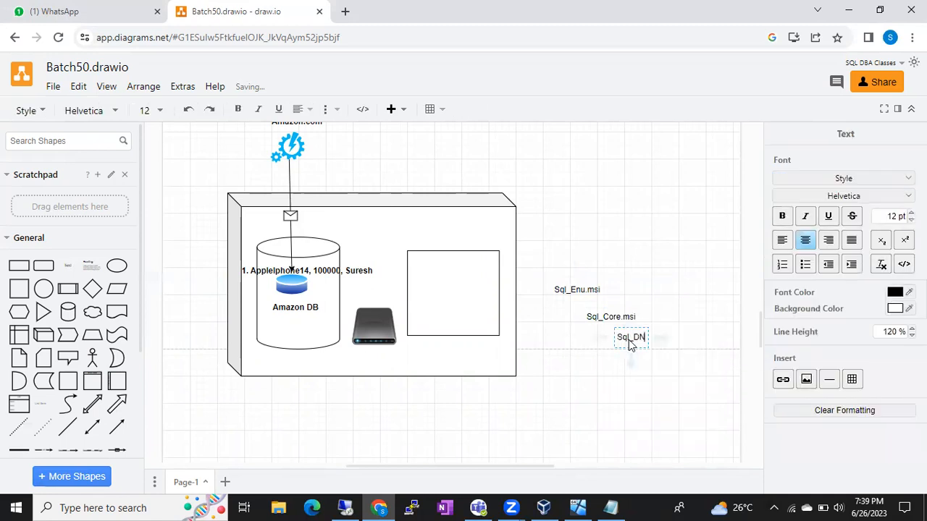
pyautogui.write('U_msp')
pyautogui.click(688, 304)
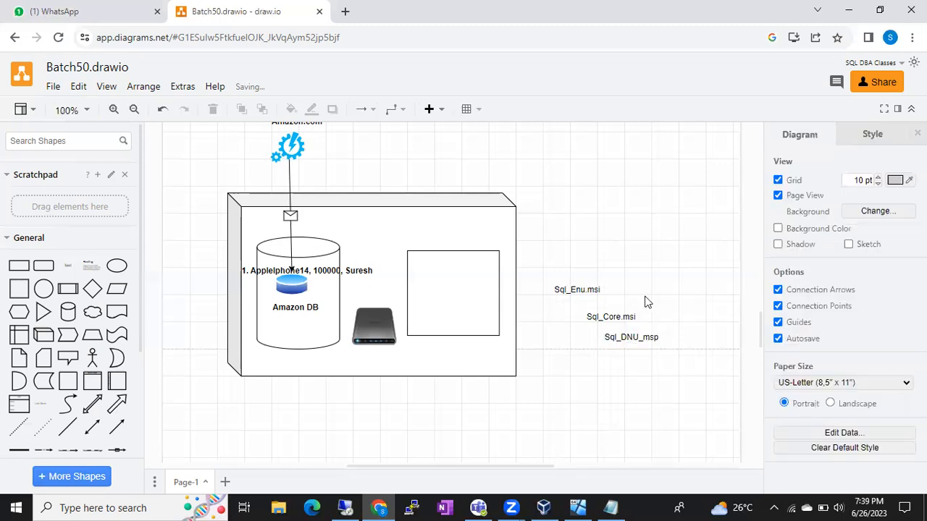
# Move the Sql_Enu.msi, Sql_Core.msi and Sql_DNU_msp labels into the empty rectangle in the server box, stacked in that order
pyautogui.click(590, 288)
pyautogui.moveTo(590, 289); pyautogui.dragTo(451, 262)
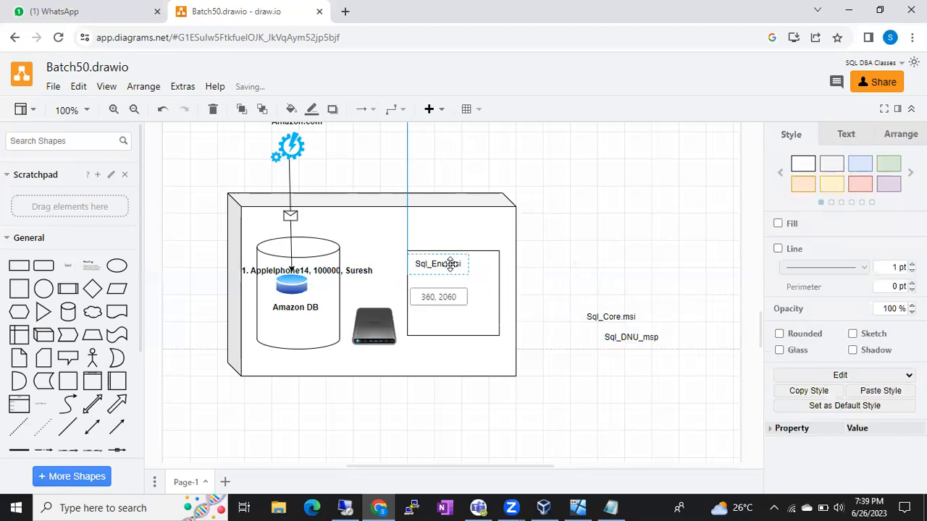
pyautogui.moveTo(586, 315); pyautogui.dragTo(427, 282)
pyautogui.moveTo(615, 339); pyautogui.dragTo(428, 307)
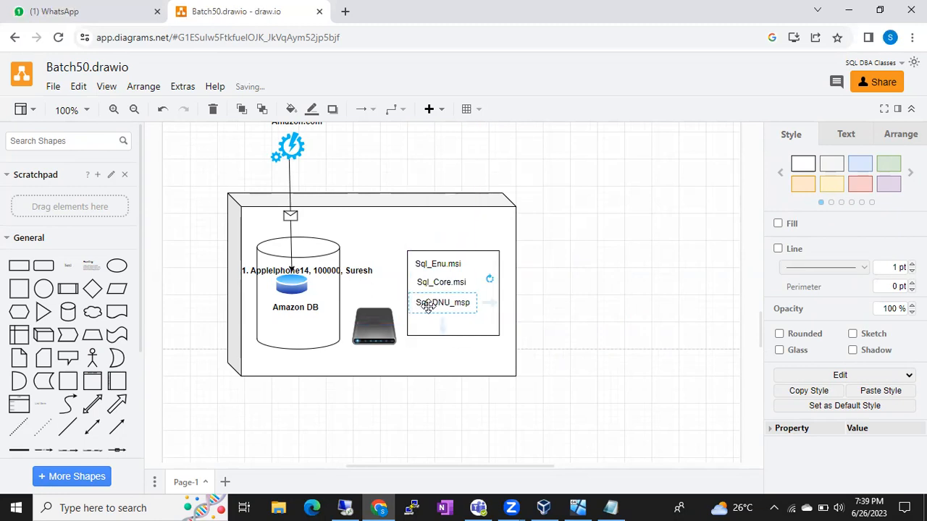
pyautogui.click(555, 331)
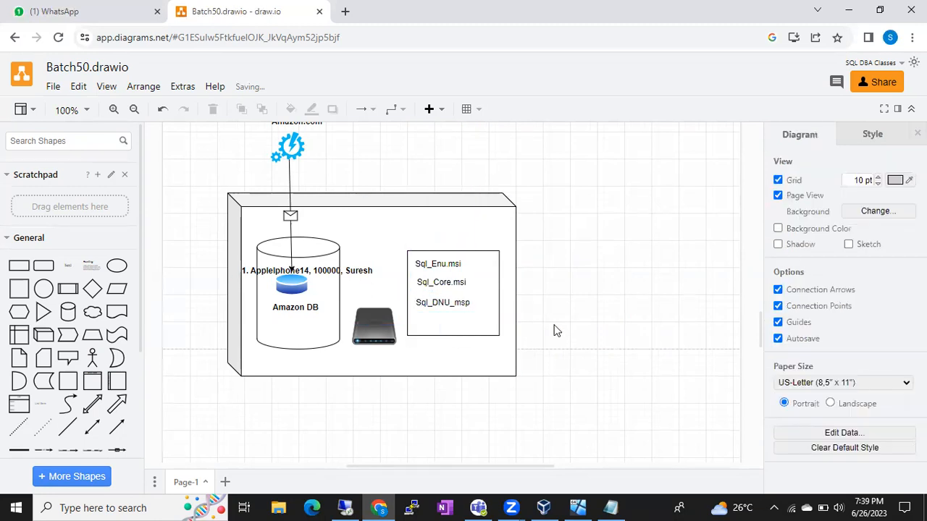
pyautogui.click(341, 286)
pyautogui.click(478, 278)
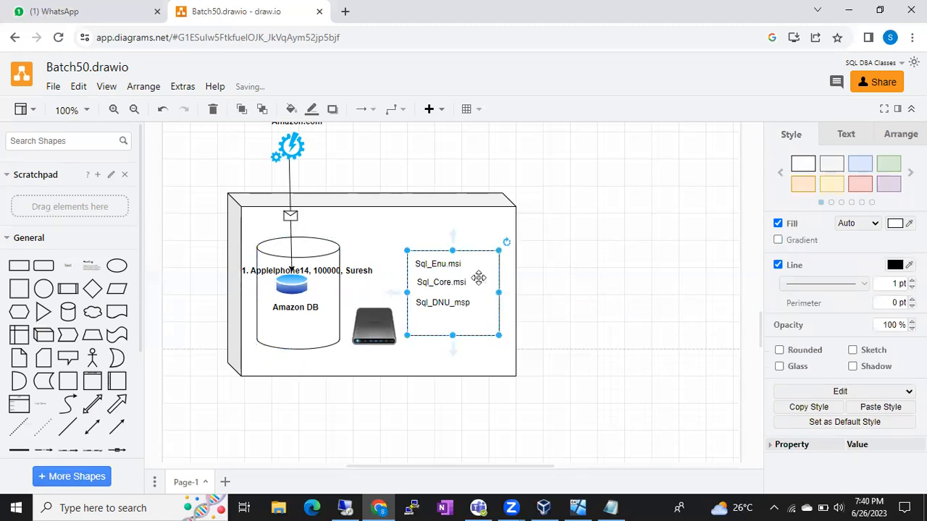
# Add the text label "C:\Windows\Installer" and place it directly above the rectangle holding the file names
pyautogui.click(577, 283)
pyautogui.doubleClick(577, 283)
pyautogui.click(578, 279)
pyautogui.write('C:\\Windows')
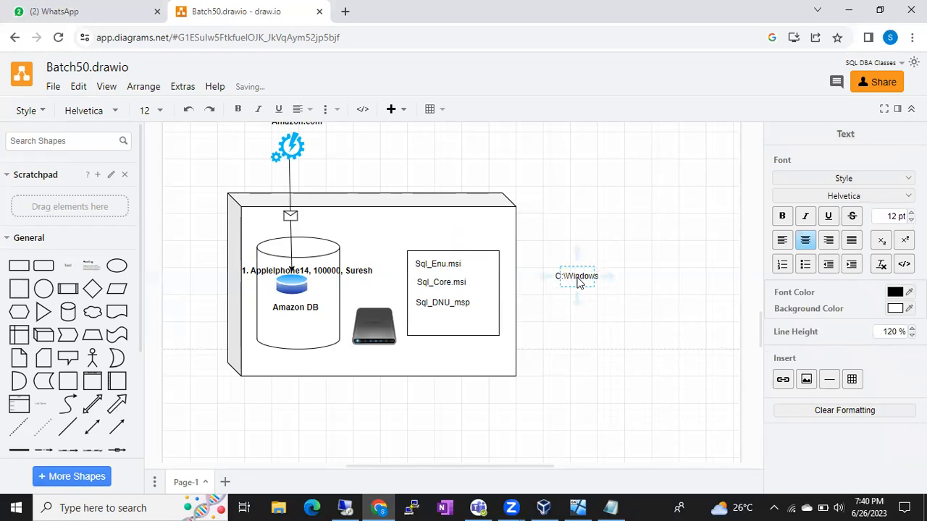
pyautogui.write('\\Installer')
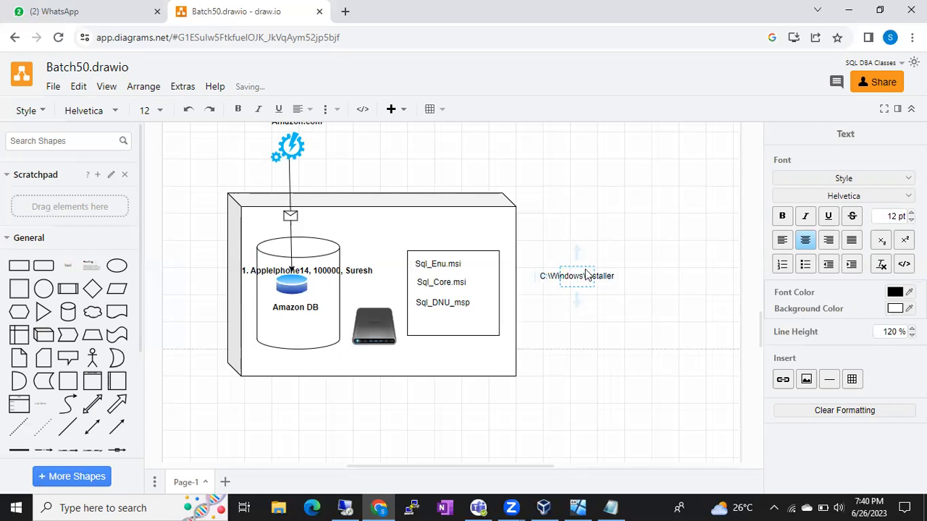
pyautogui.click(593, 262)
pyautogui.click(593, 262)
pyautogui.click(586, 274)
pyautogui.moveTo(585, 274); pyautogui.dragTo(459, 241)
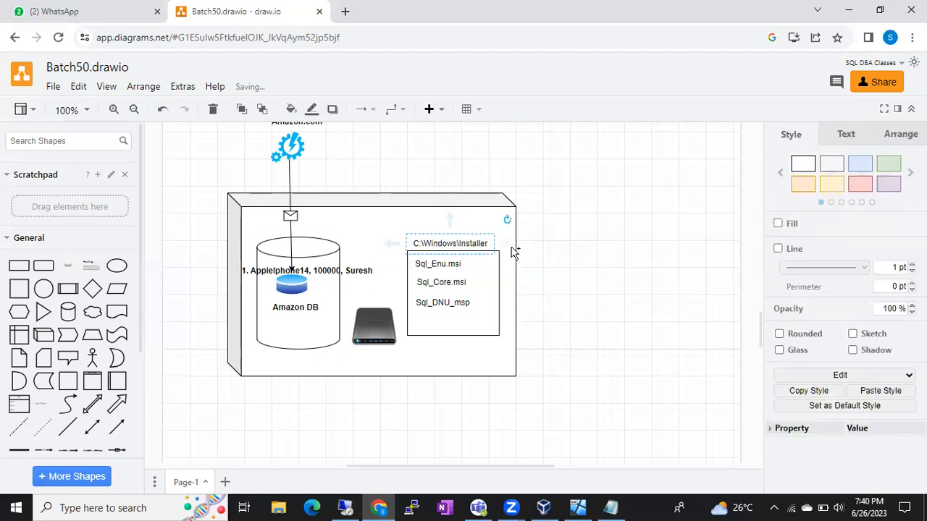
pyautogui.click(594, 273)
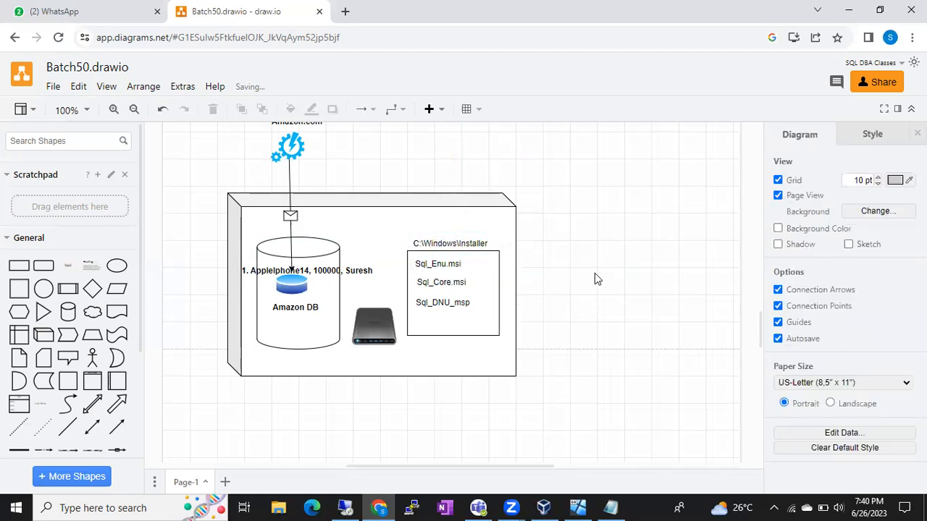
pyautogui.click(332, 293)
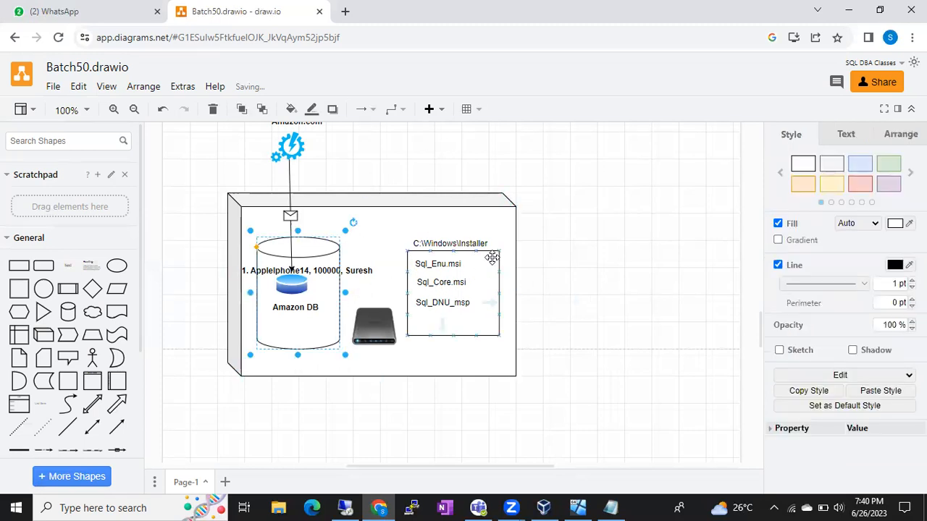
pyautogui.click(445, 323)
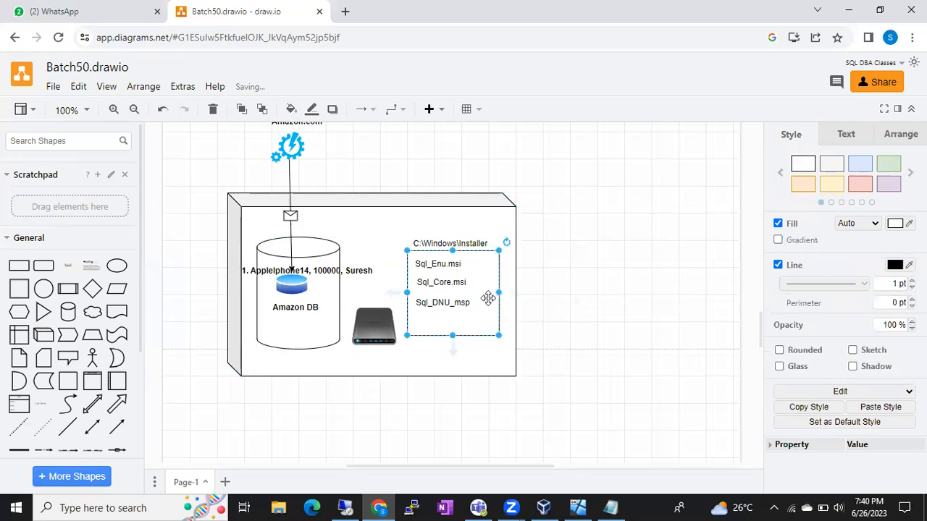
# Move the Sql_Enu.msi label out of the C:\Windows\Installer rectangle to the blank canvas beside the server box
pyautogui.click(434, 265)
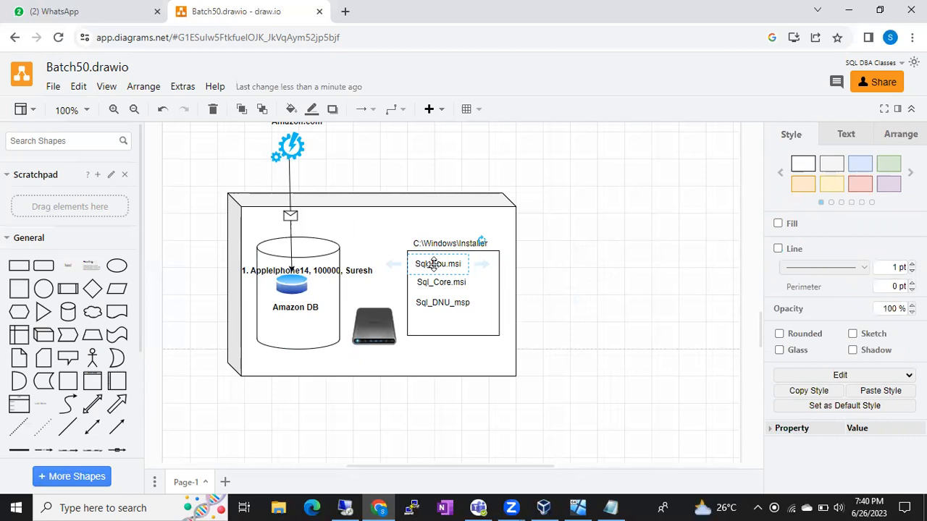
pyautogui.moveTo(433, 264); pyautogui.dragTo(569, 257)
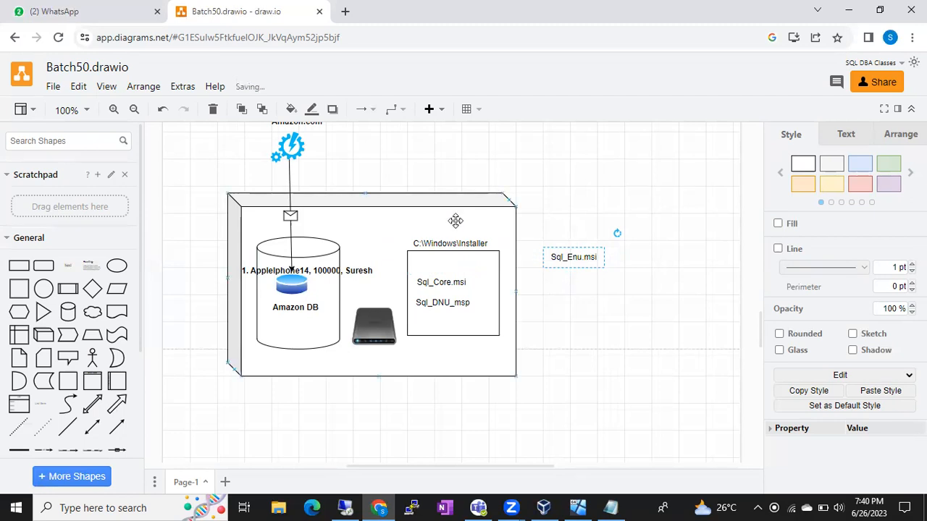
pyautogui.click(439, 259)
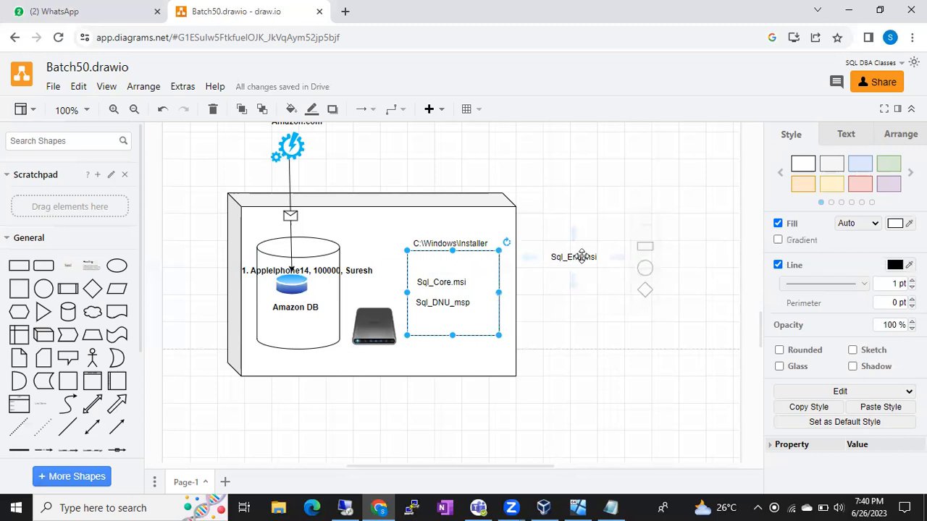
pyautogui.click(452, 302)
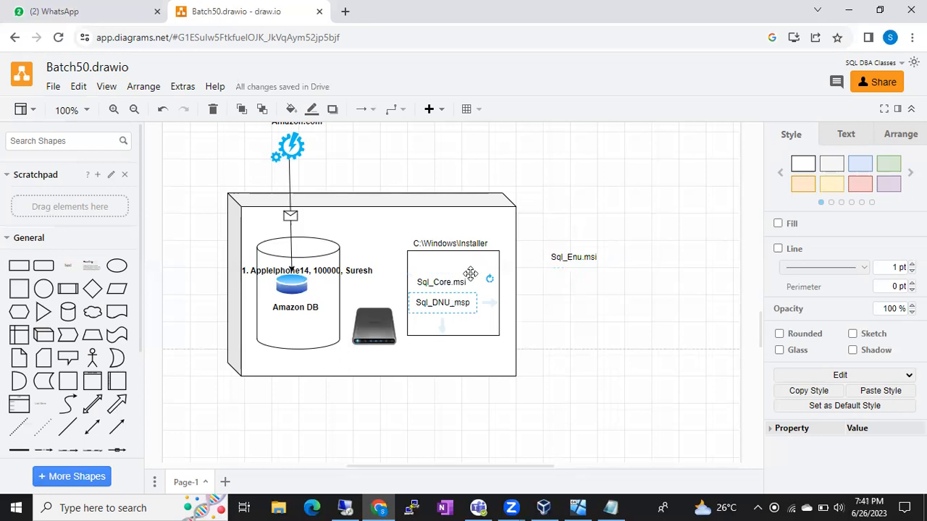
pyautogui.click(325, 248)
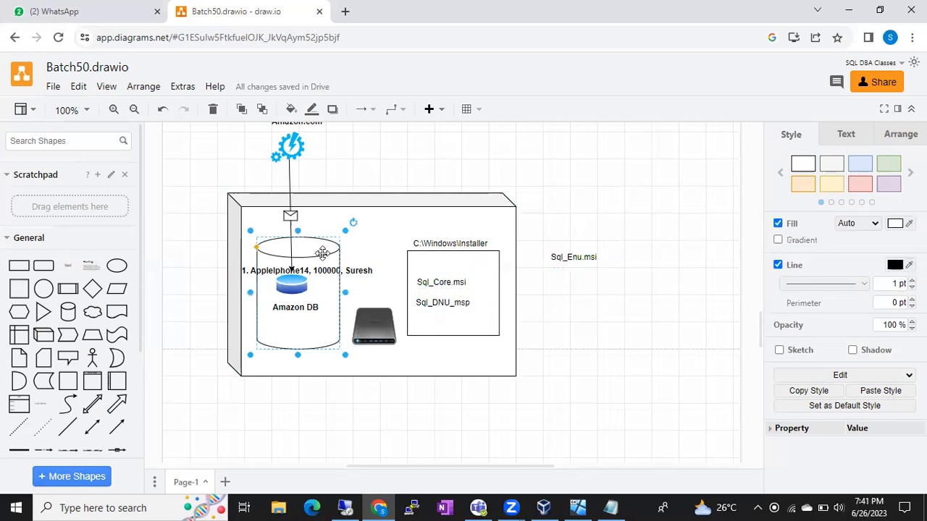
pyautogui.click(479, 263)
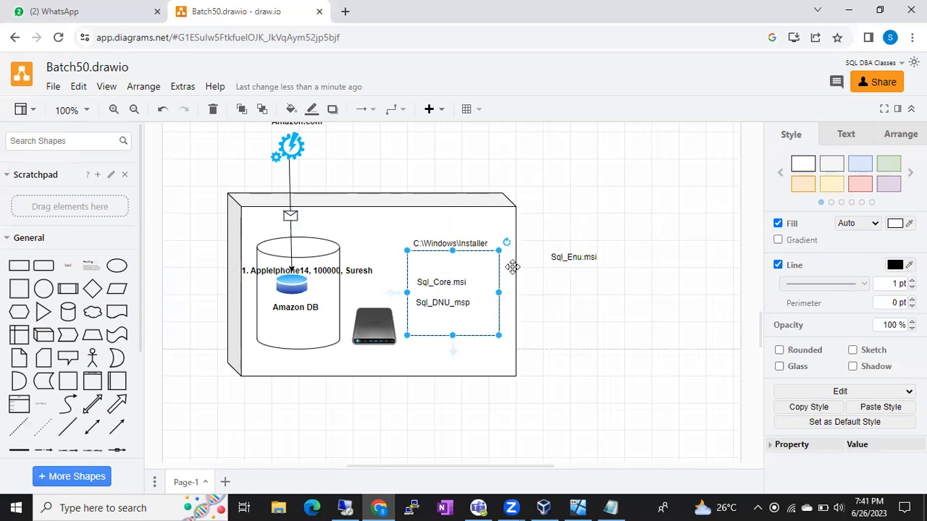
# Move the Sql_Enu.msi label back into the C:\Windows\Installer rectangle, aligned just above the Sql_Core.msi label
pyautogui.moveTo(565, 257); pyautogui.dragTo(440, 270)
pyautogui.click(455, 243)
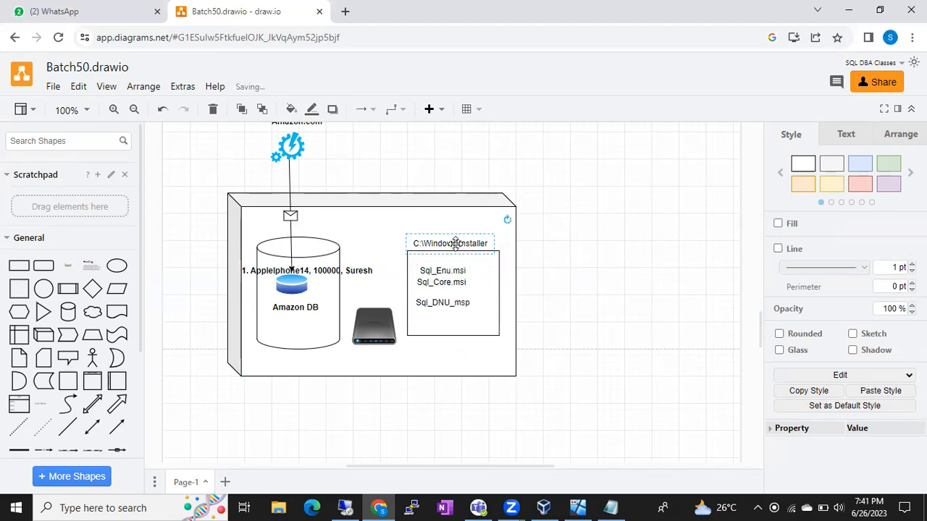
pyautogui.click(439, 278)
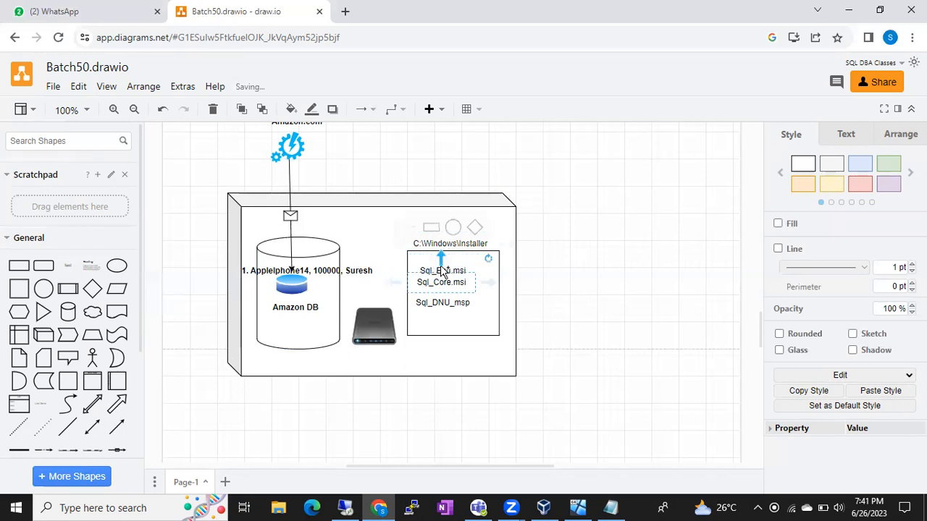
pyautogui.click(594, 243)
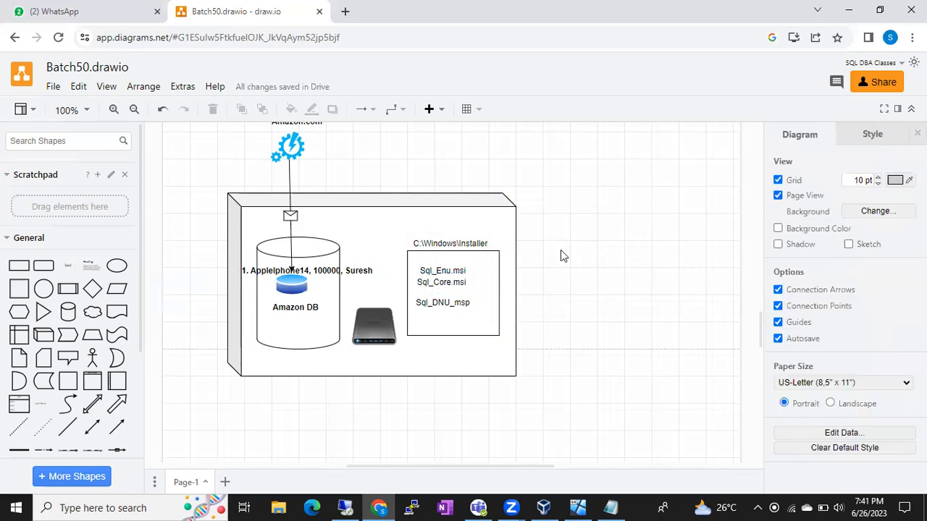
pyautogui.click(447, 267)
pyautogui.moveTo(447, 266); pyautogui.dragTo(444, 266)
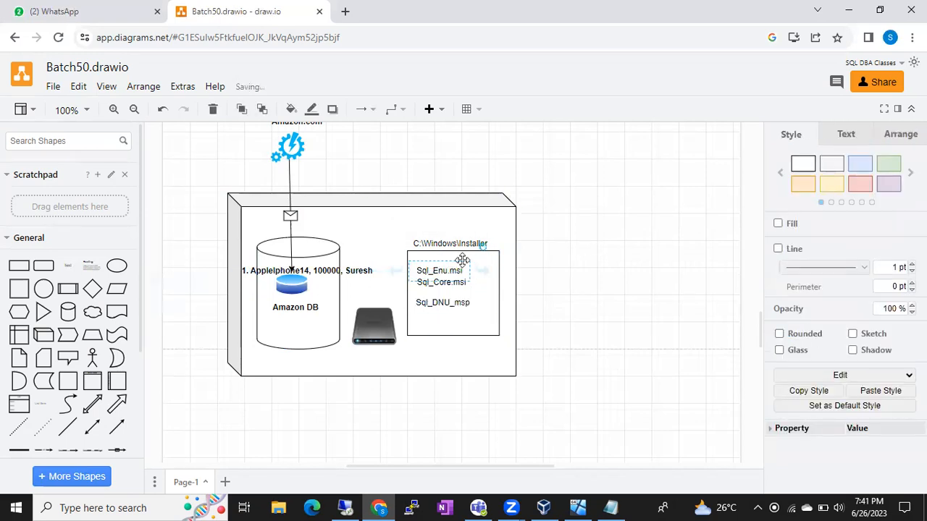
pyautogui.click(585, 262)
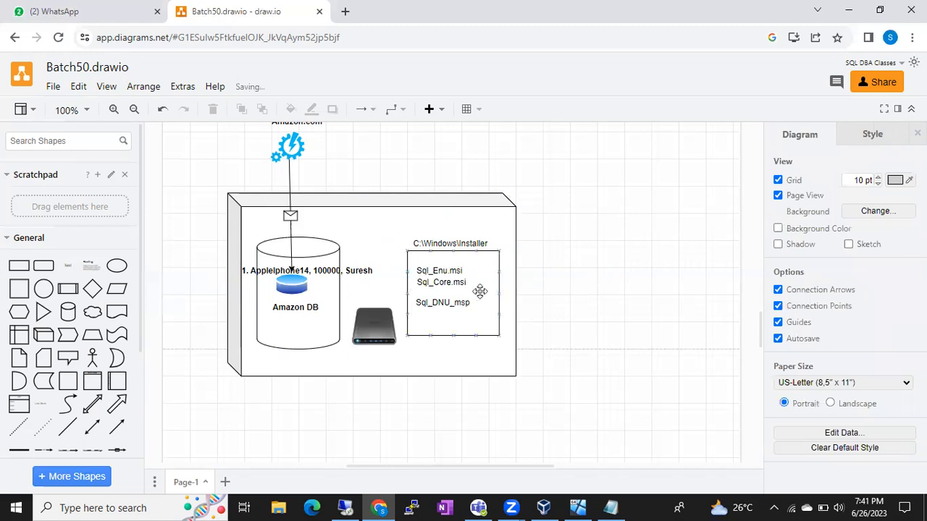